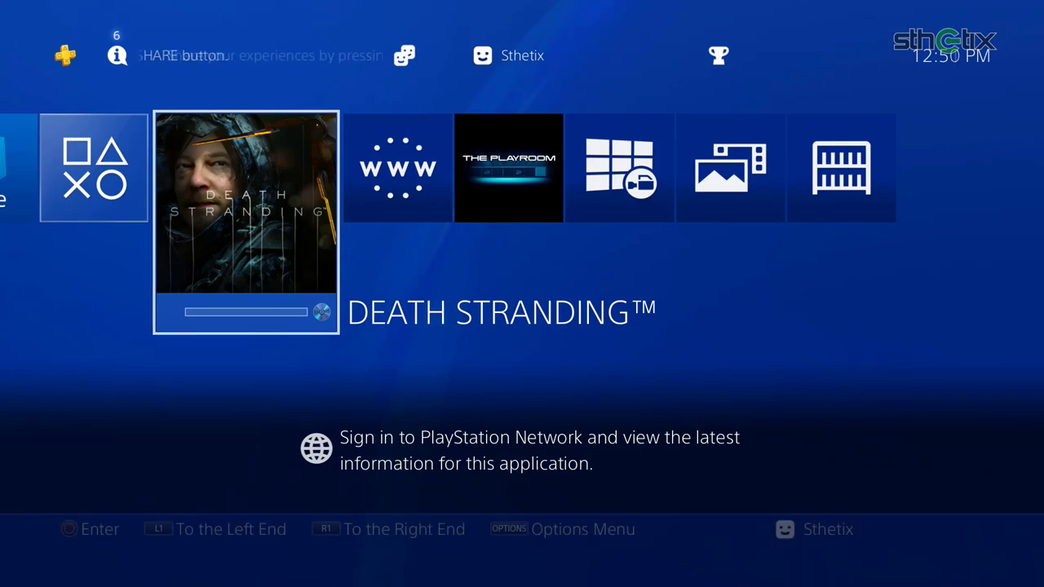
Start DEATH STRANDING from the home screen
{"action": "key", "text": "Return"}
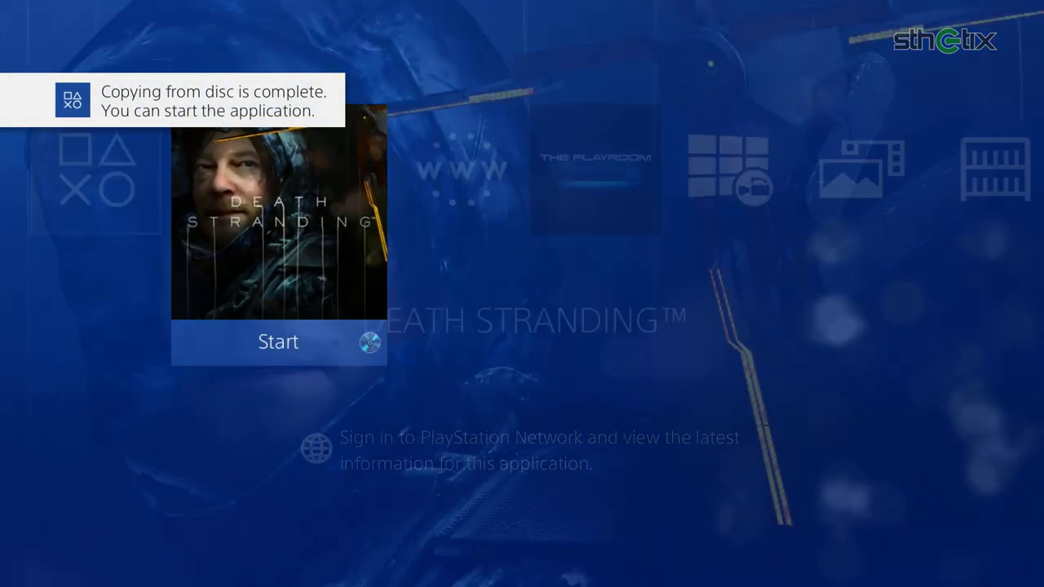
{"action": "key", "text": "Return"}
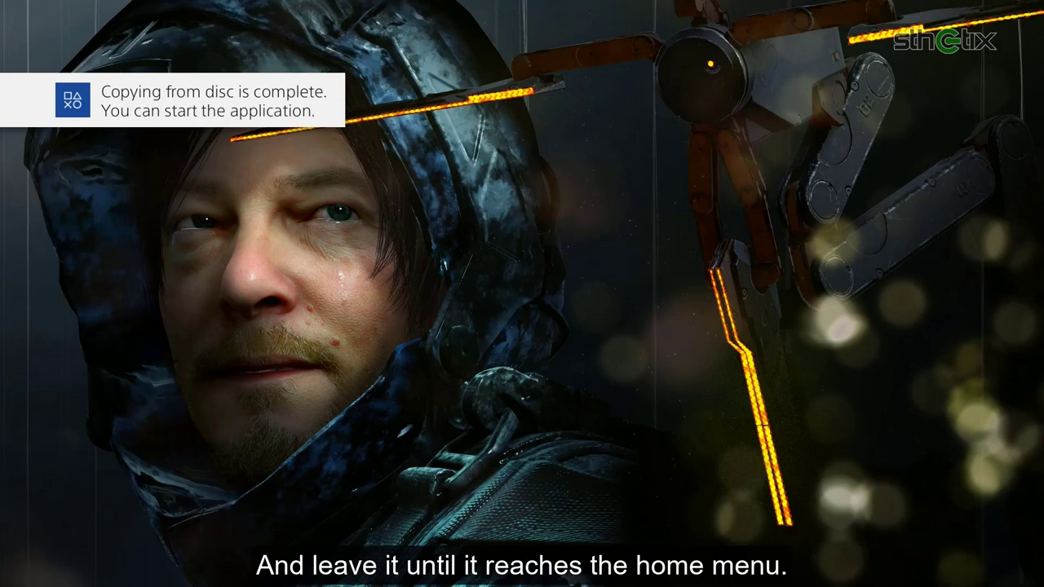
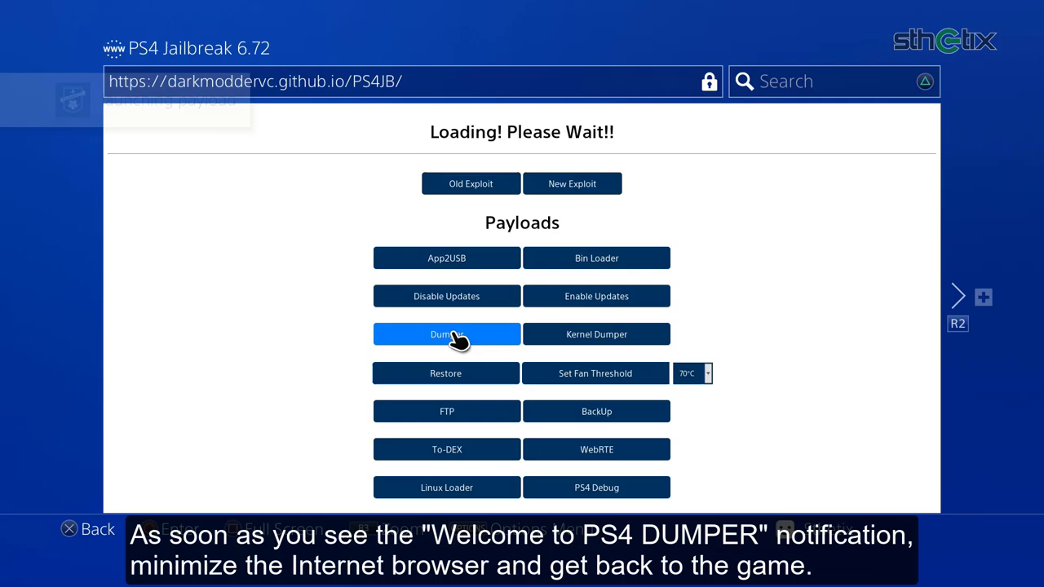
Minimize the Internet browser after launching the Dumper payload and return to the running DEATH STRANDING game
{"action": "key", "text": "super"}
{"action": "key", "text": "Right"}
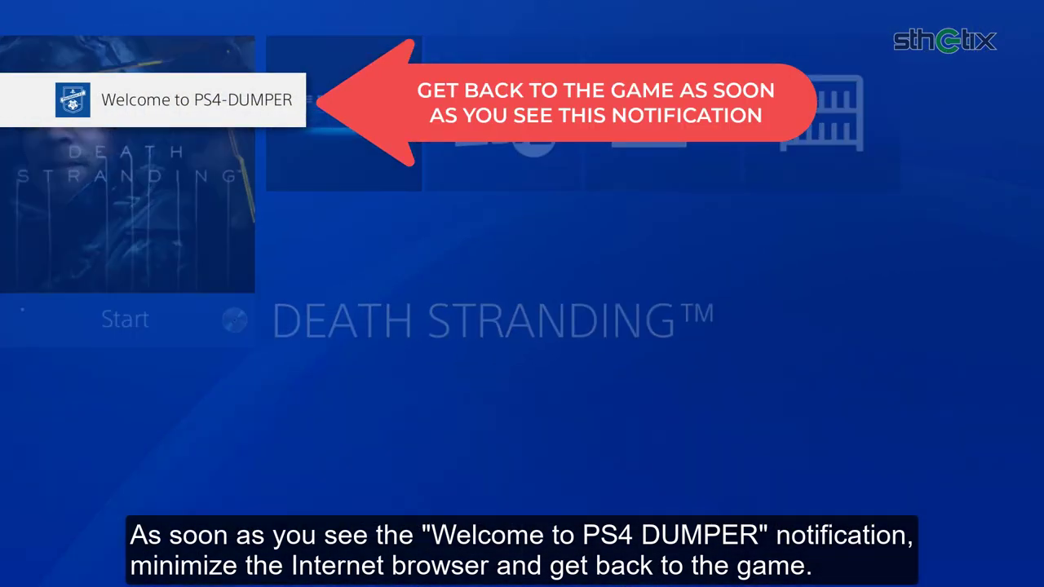
{"action": "key", "text": "Return"}
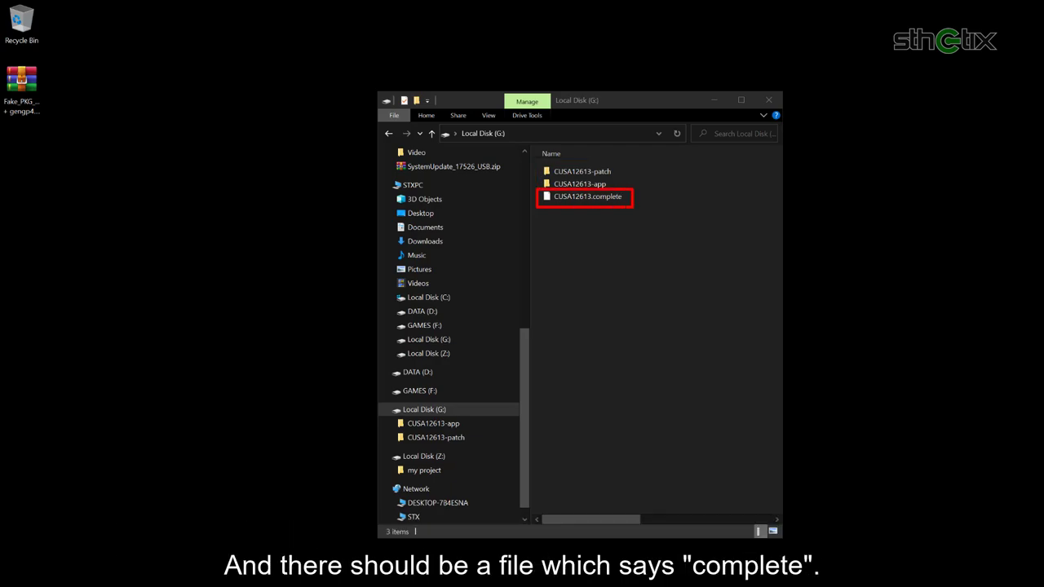
Check the size and contents of the CUSA12613-patch and CUSA12613-app folders on drive G in their properties
{"action": "right_click", "coordinate": [612, 173]}
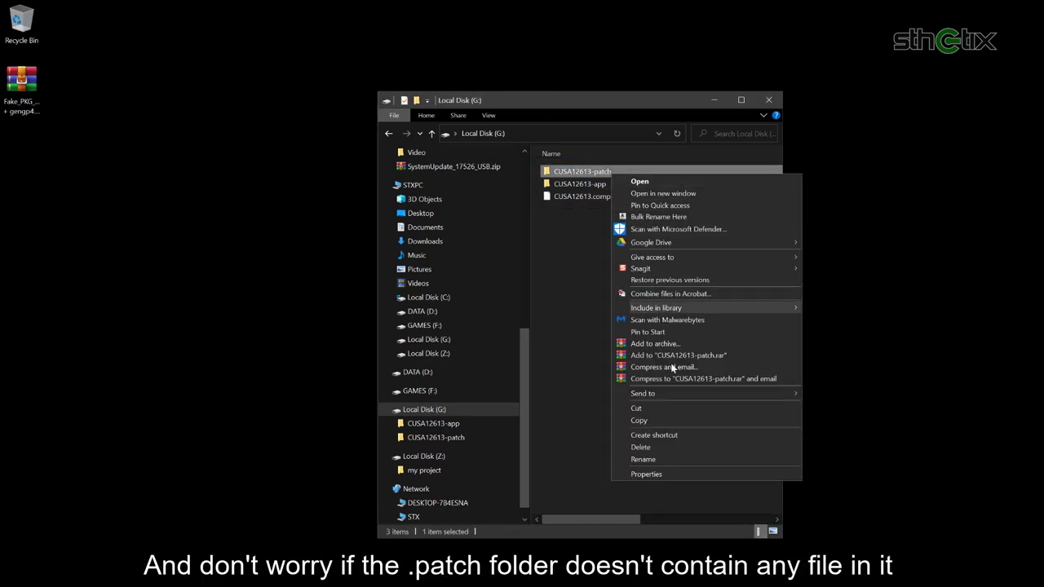
{"action": "left_click", "coordinate": [679, 475]}
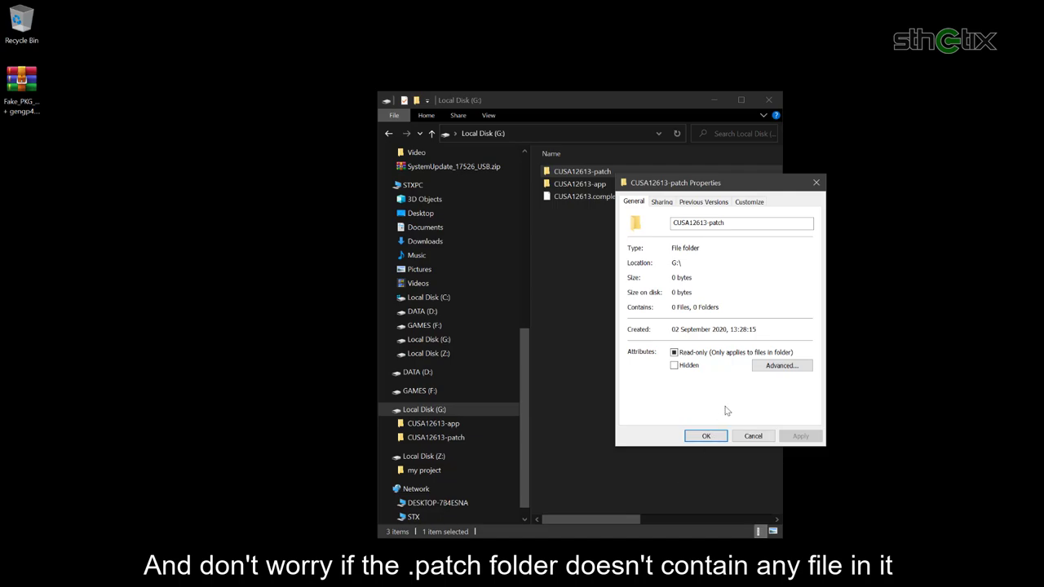
{"action": "left_click", "coordinate": [706, 435]}
{"action": "right_click", "coordinate": [603, 182]}
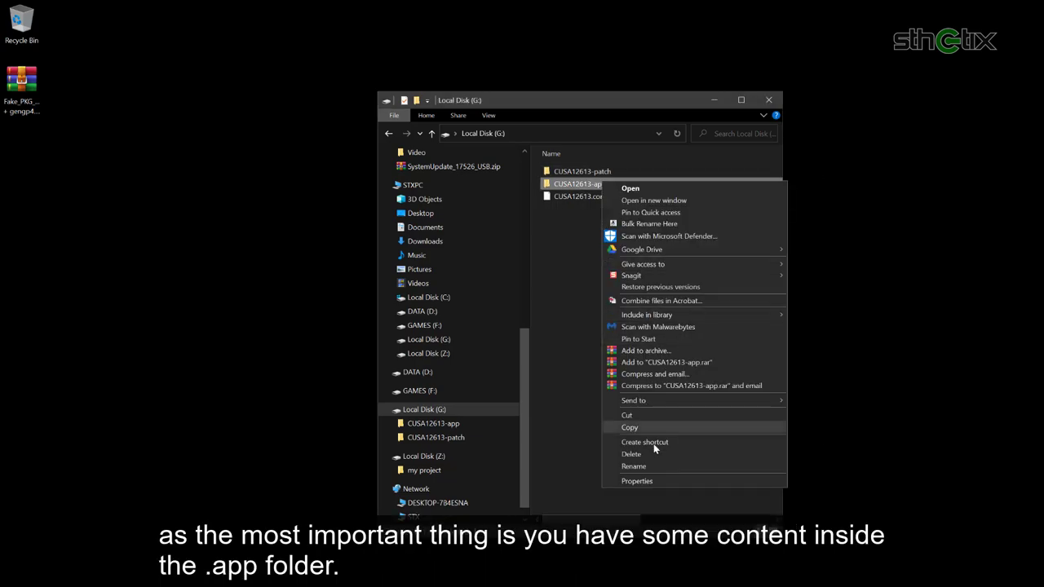
{"action": "left_click", "coordinate": [670, 477]}
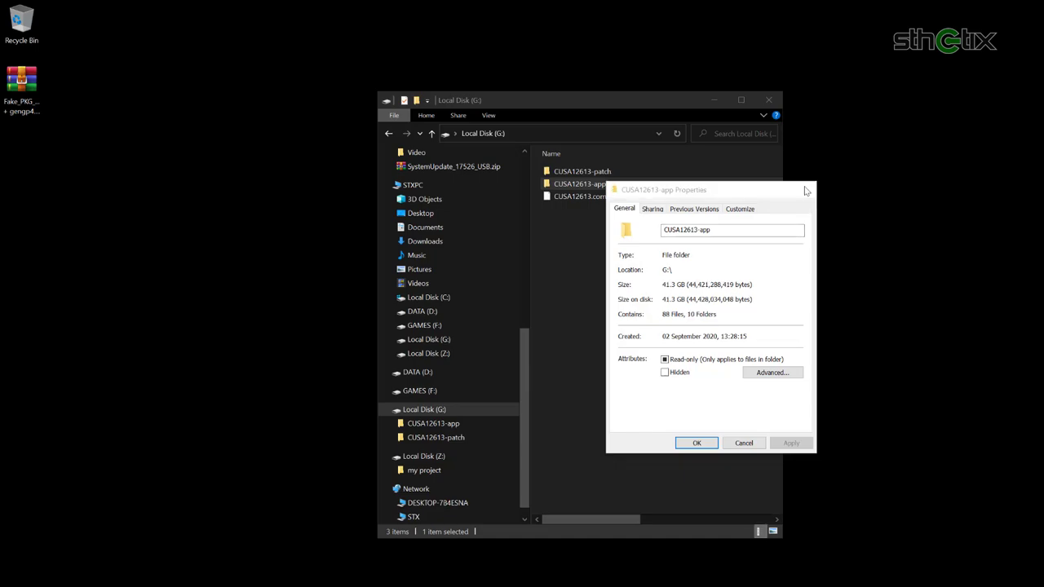
{"action": "left_click", "coordinate": [806, 190]}
{"action": "left_click", "coordinate": [652, 296]}
Extract the Fake_PKG_Tools_v1.5.1 + gengp4 archive on the desktop into its own folder
{"action": "left_click", "coordinate": [15, 92]}
{"action": "right_click", "coordinate": [15, 92]}
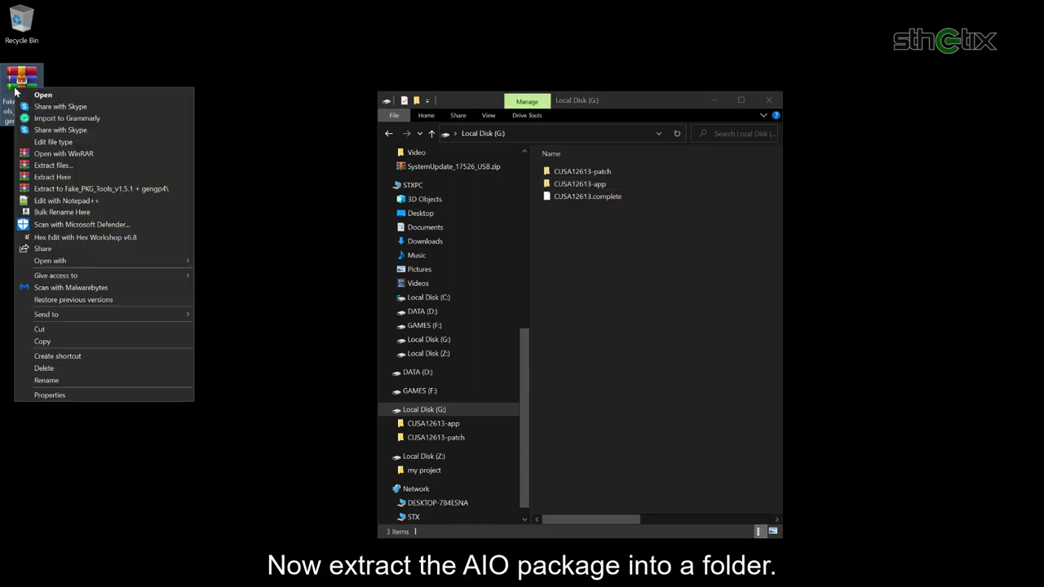
{"action": "left_click", "coordinate": [86, 189]}
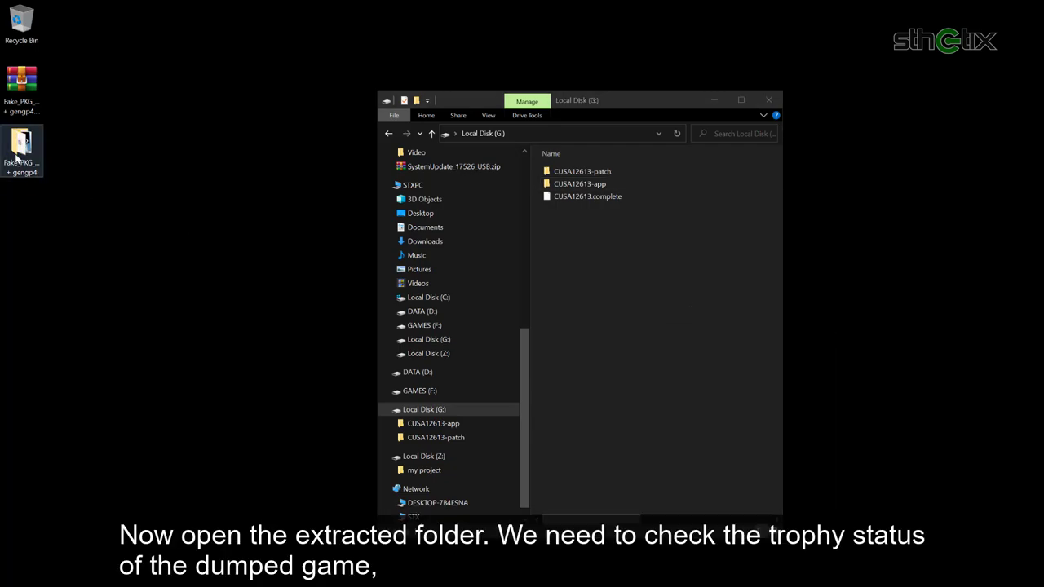
Open the extracted tools folder and run helper.exe on the CUSA12613-app folder to check the game's trophy status
{"action": "double_click", "coordinate": [19, 147]}
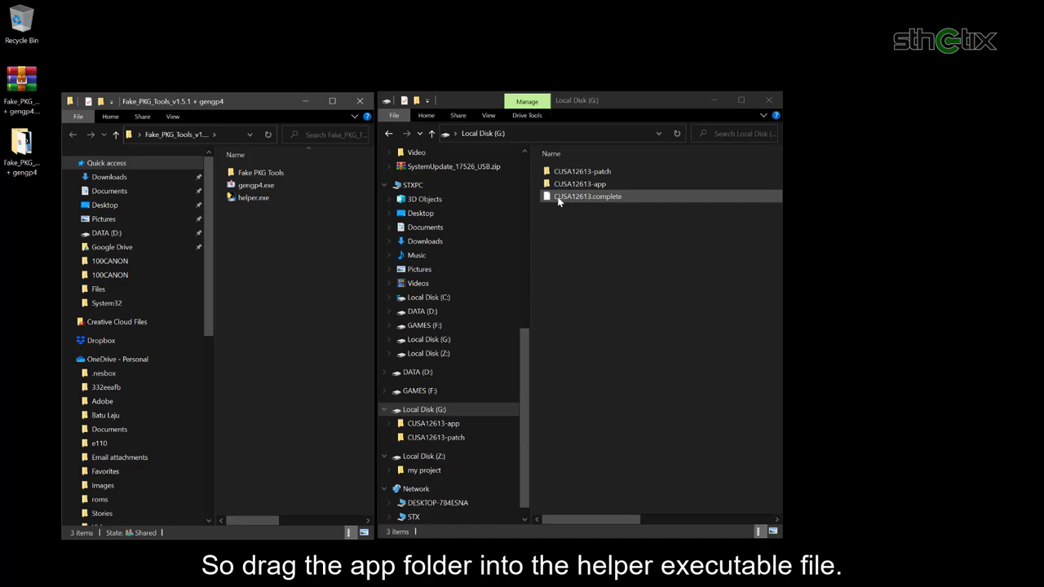
{"action": "left_click_drag", "start_coordinate": [568, 185], "coordinate": [290, 200]}
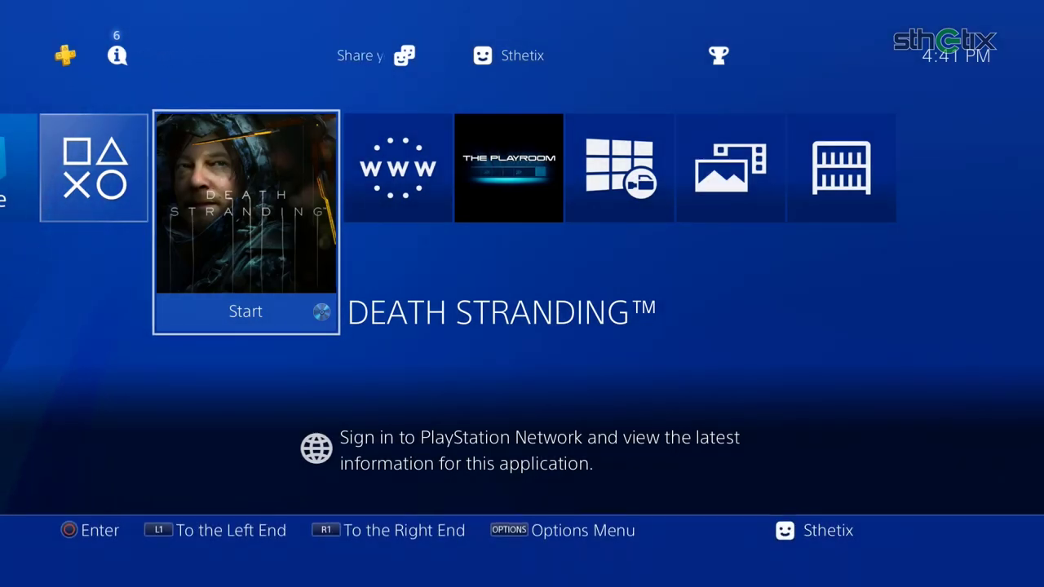
Start DEATH STRANDING on the console, minimize it at its title menu and open the system Settings
{"action": "key", "text": "Return"}
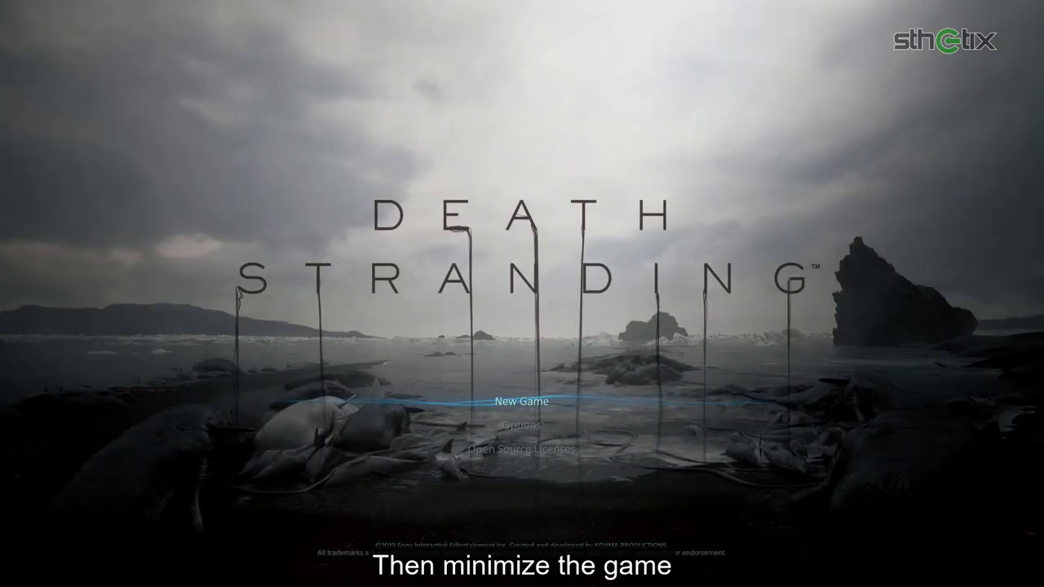
{"action": "key", "text": "super"}
{"action": "key", "text": "Up"}
{"action": "key", "text": "Right"}
{"action": "key", "text": "Right"}
{"action": "key", "text": "Right"}
{"action": "key", "text": "Right"}
{"action": "key", "text": "Right"}
{"action": "key", "text": "Right"}
{"action": "key", "text": "Right"}
{"action": "key", "text": "Right"}
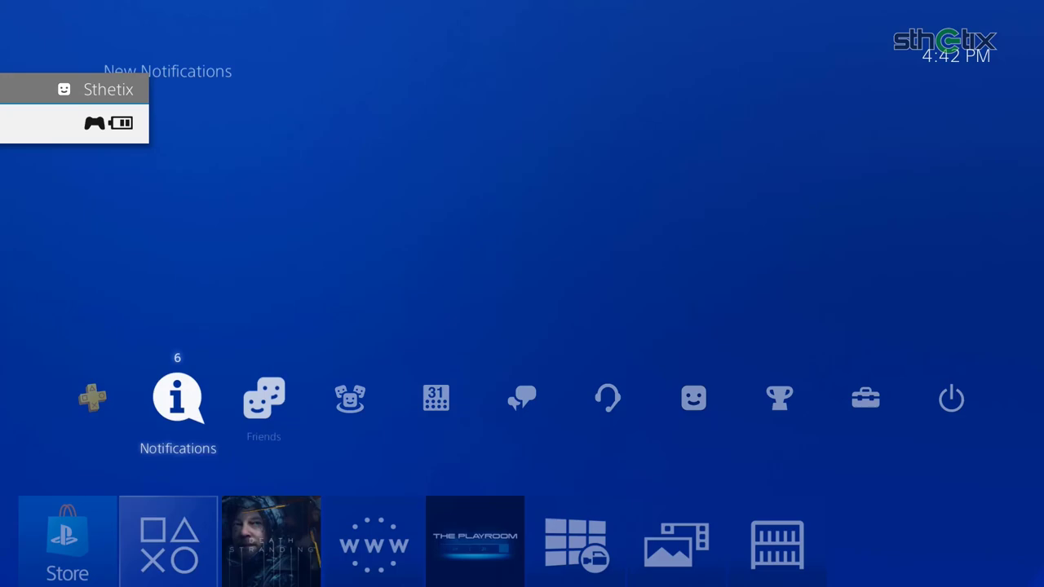
{"action": "key", "text": "Return"}
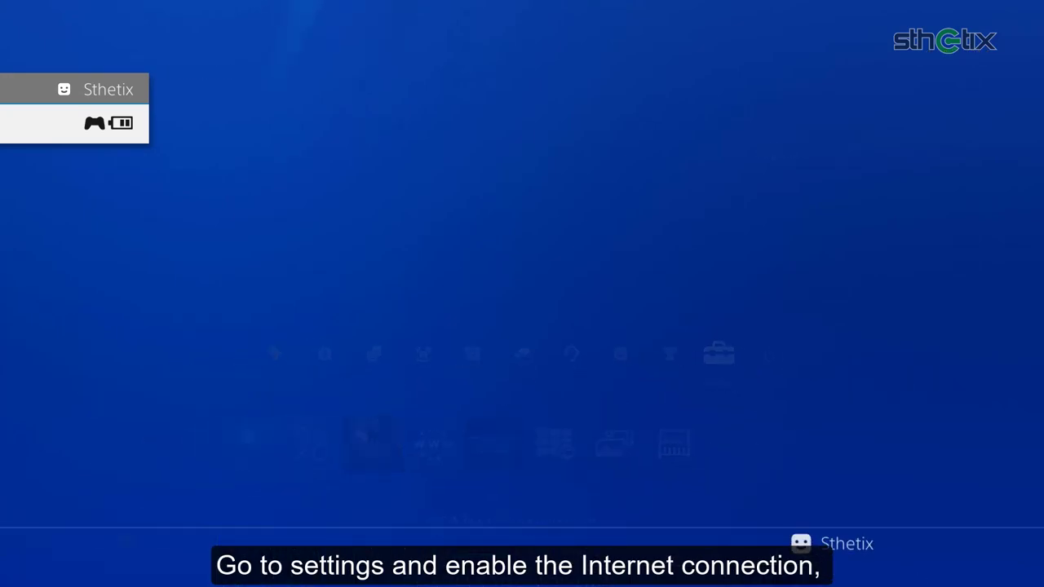
Enable Connect to the Internet in the console's Network settings
{"action": "key", "text": "Down"}
{"action": "key", "text": "Down"}
{"action": "key", "text": "Down"}
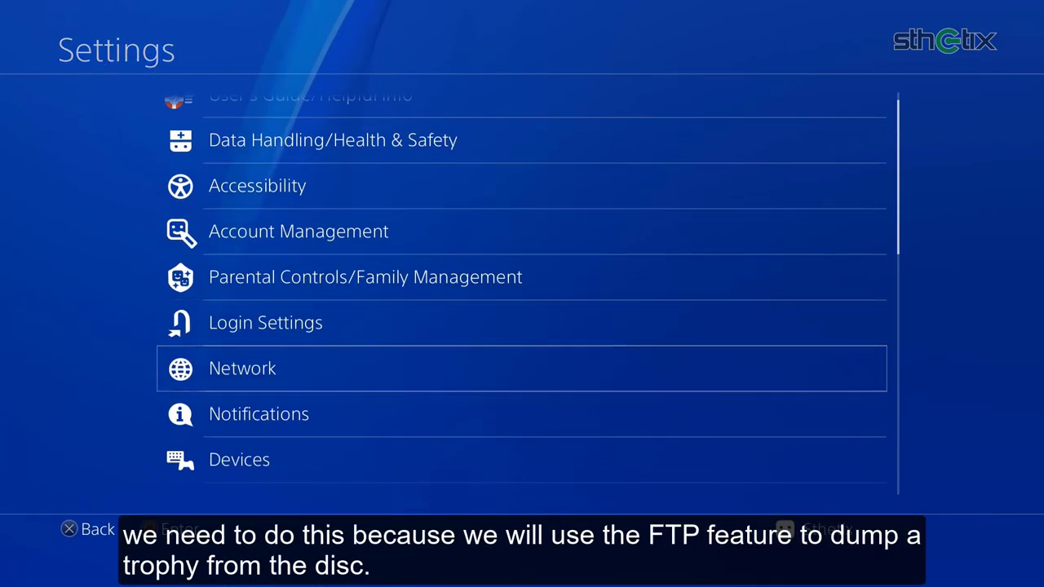
{"action": "key", "text": "Return"}
{"action": "key", "text": "Return"}
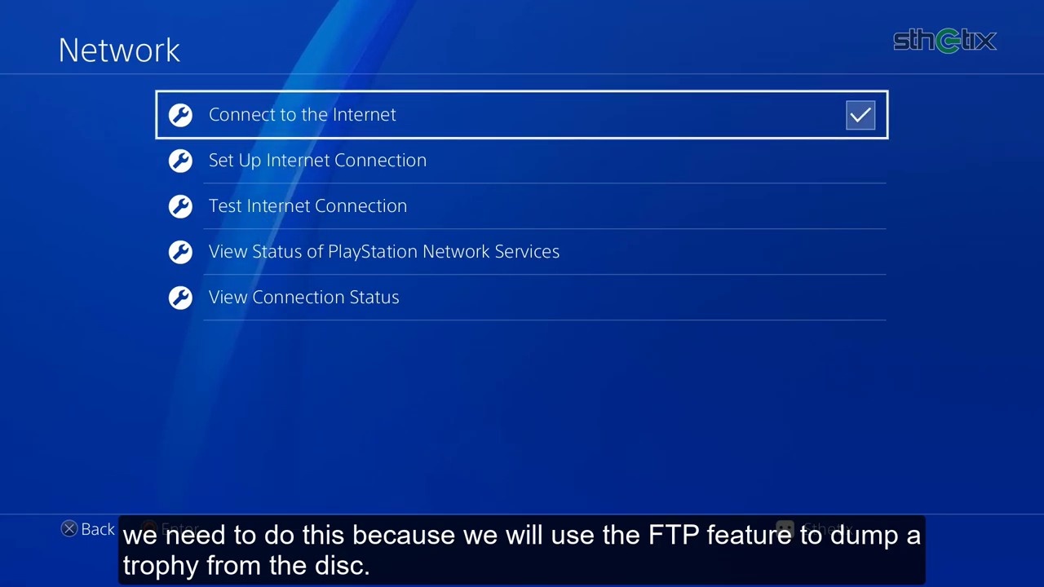
Return to the home screen, switch to the Internet Browser and launch the FTP payload on the PS4 Jailbreak 6.72 page
{"action": "key", "text": "Escape"}
{"action": "key", "text": "Escape"}
{"action": "key", "text": "Down"}
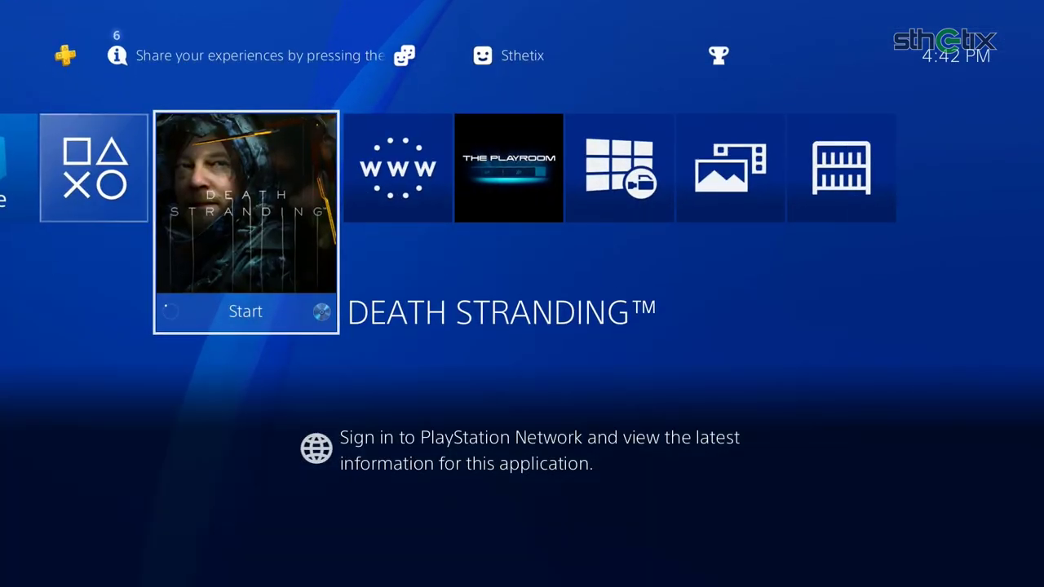
{"action": "key", "text": "Right"}
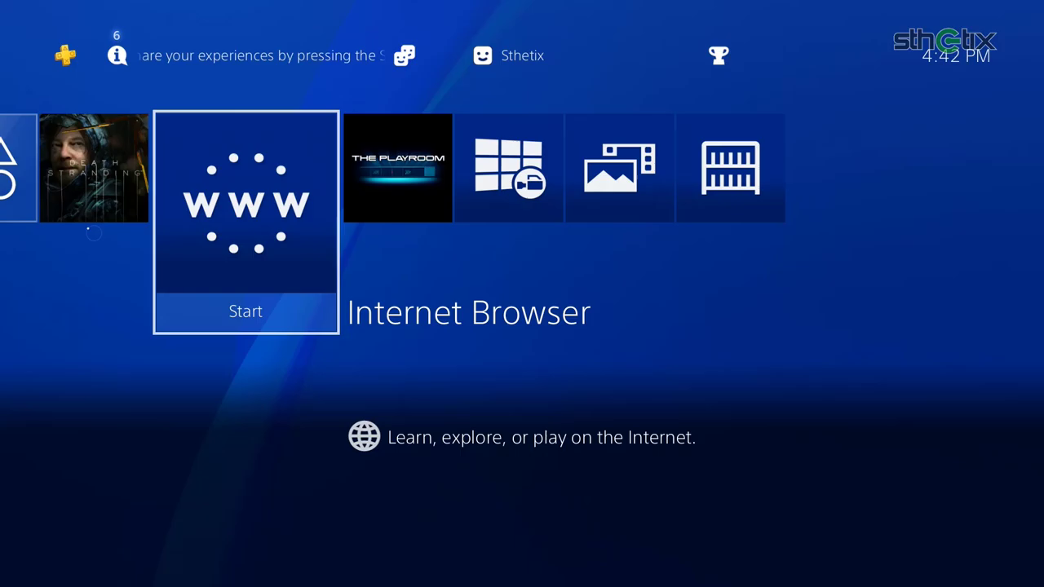
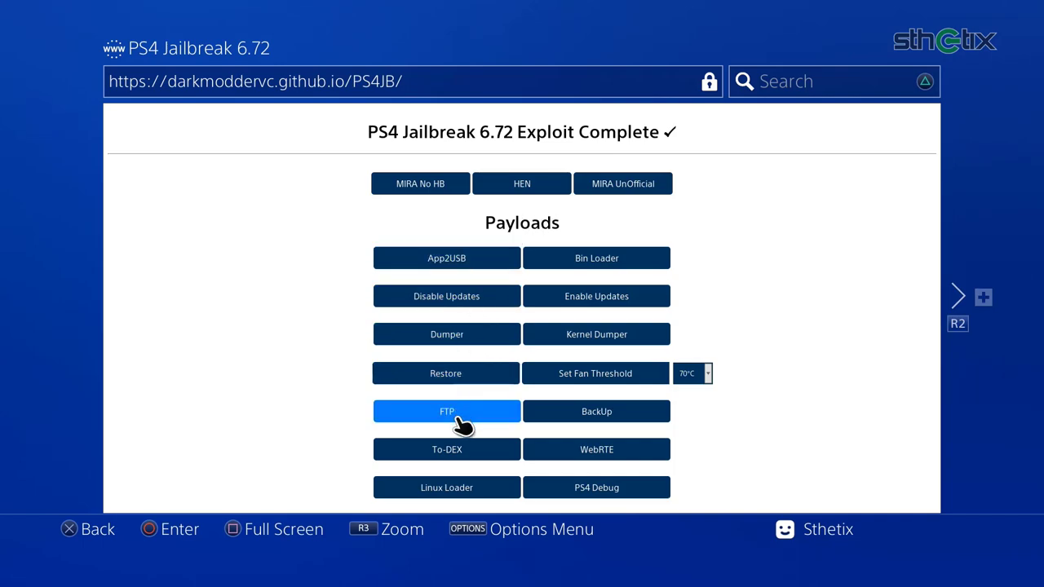
{"action": "left_click", "coordinate": [459, 420]}
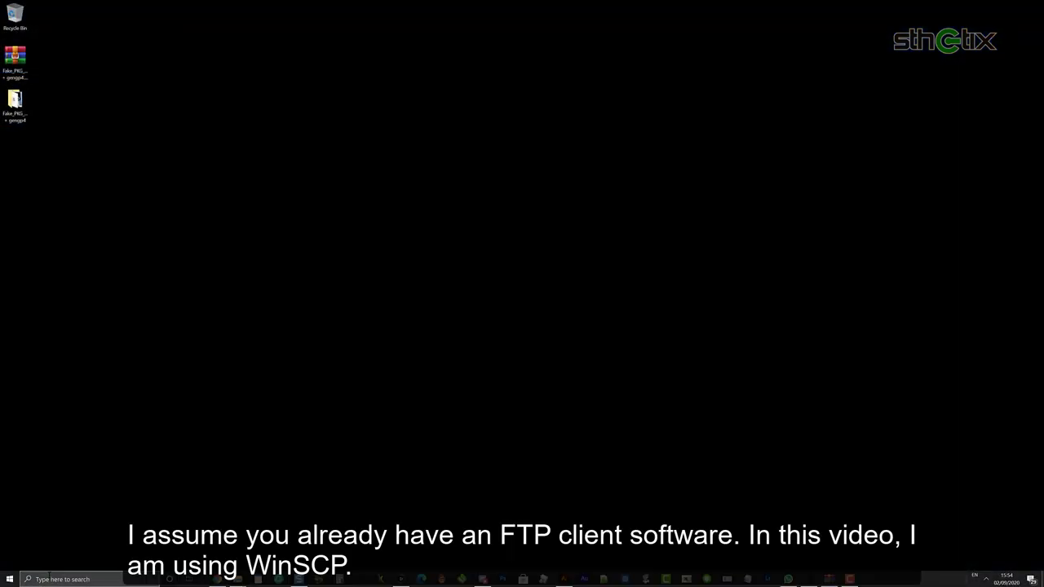
Find WinSCP on the PC by searching for "winscp" and launch it
{"action": "left_click", "coordinate": [50, 578]}
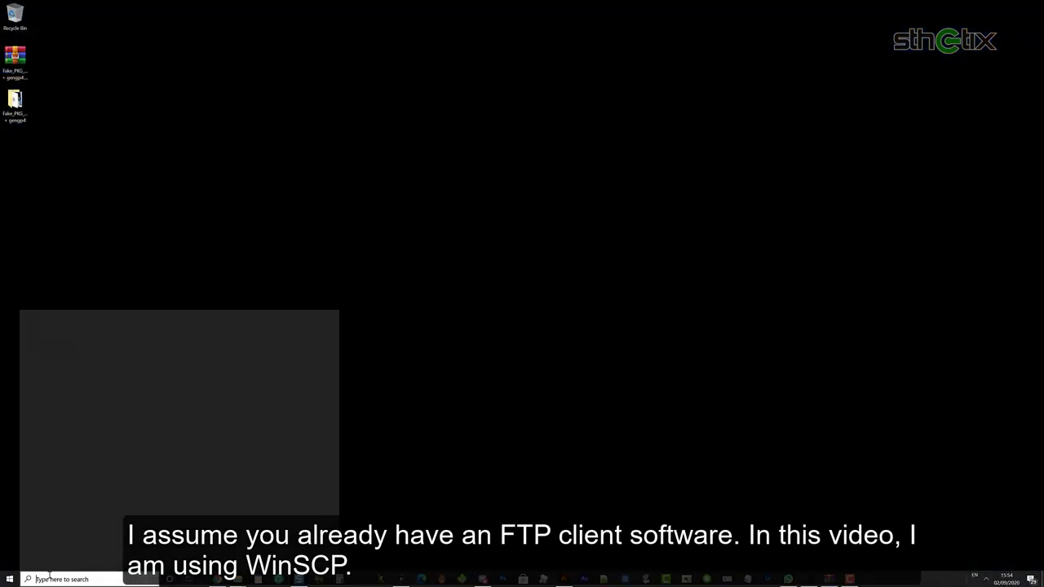
{"action": "type", "text": "winscp"}
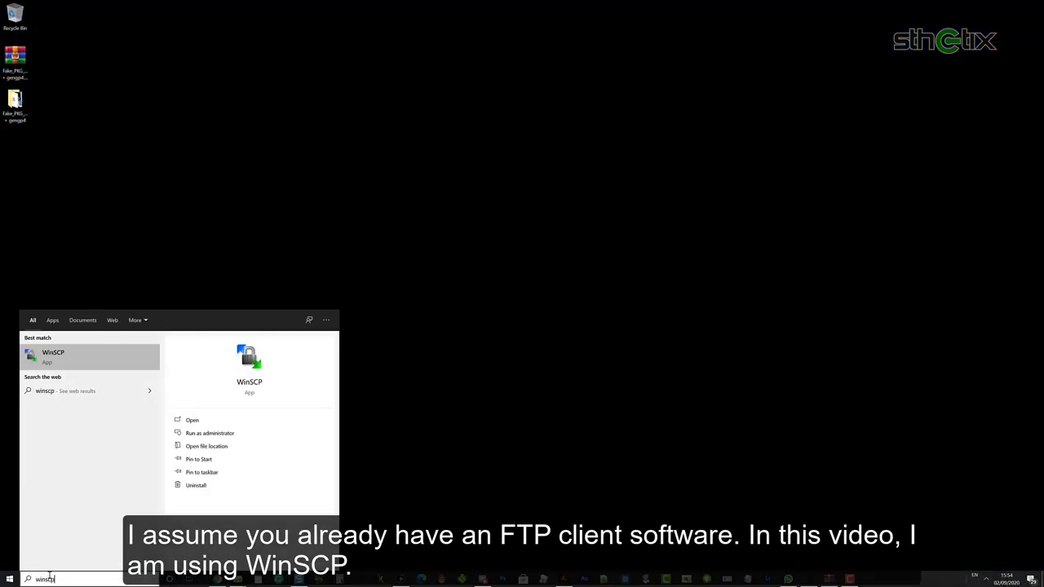
{"action": "key", "text": "Return"}
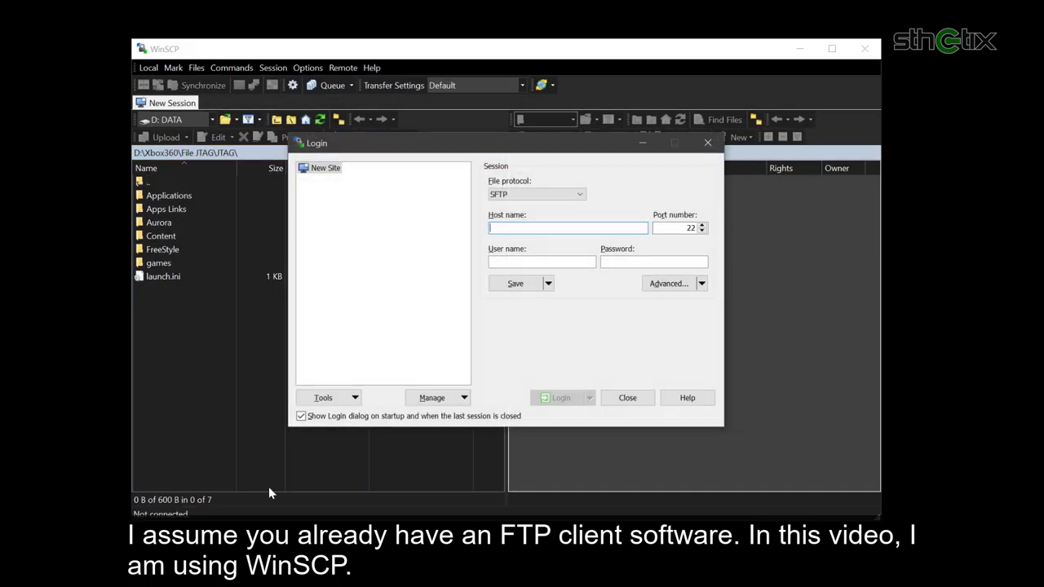
Connect to the console over FTP at host 192.168.100.118, port 1337, using anonymous login
{"action": "left_click", "coordinate": [537, 194]}
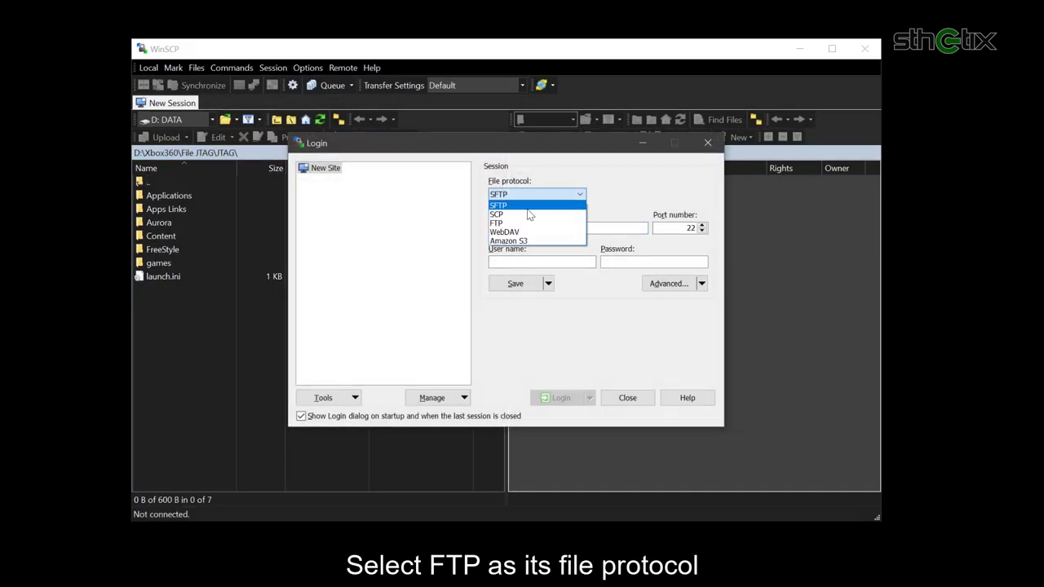
{"action": "left_click", "coordinate": [525, 225]}
{"action": "left_click", "coordinate": [510, 229]}
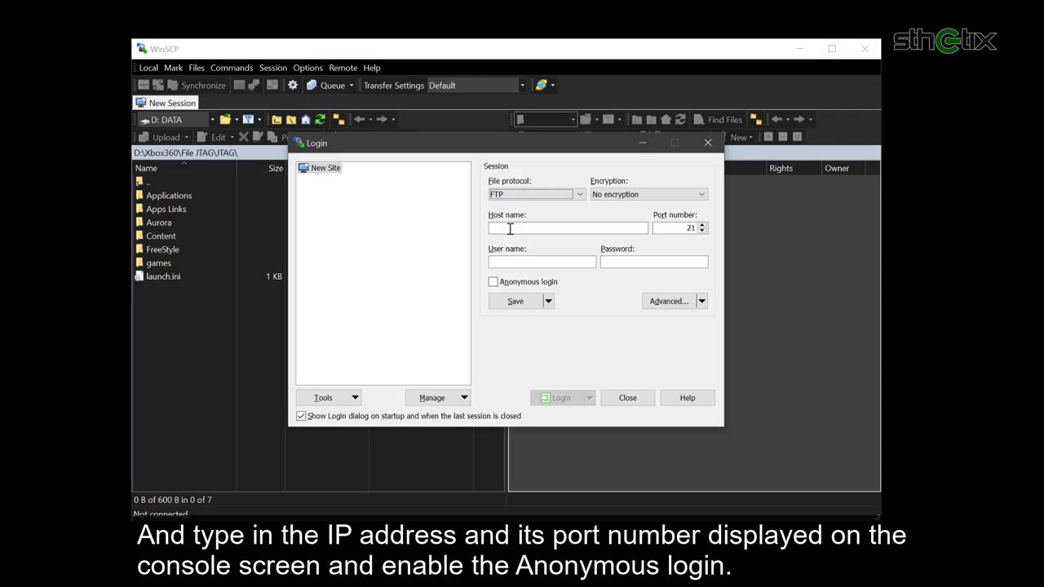
{"action": "type", "text": "192.168.100."}
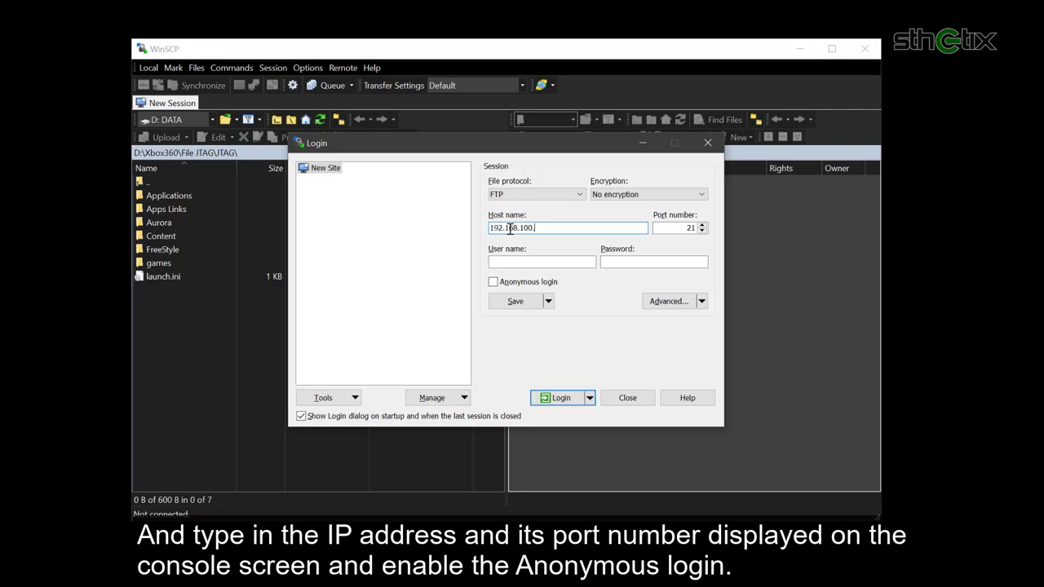
{"action": "type", "text": "118"}
{"action": "key", "text": "Tab"}
{"action": "type", "text": "1"}
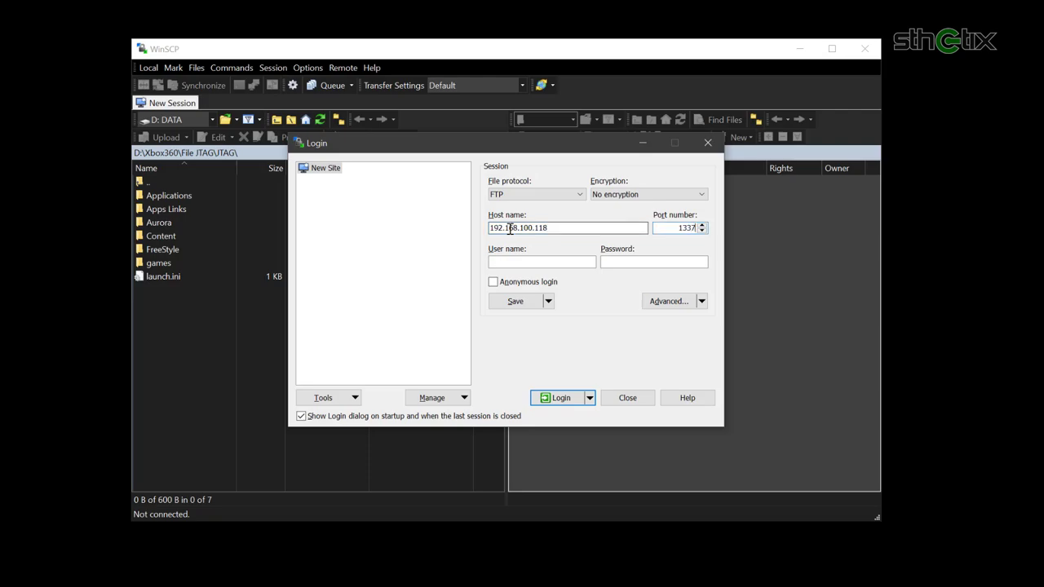
{"action": "left_click", "coordinate": [494, 282]}
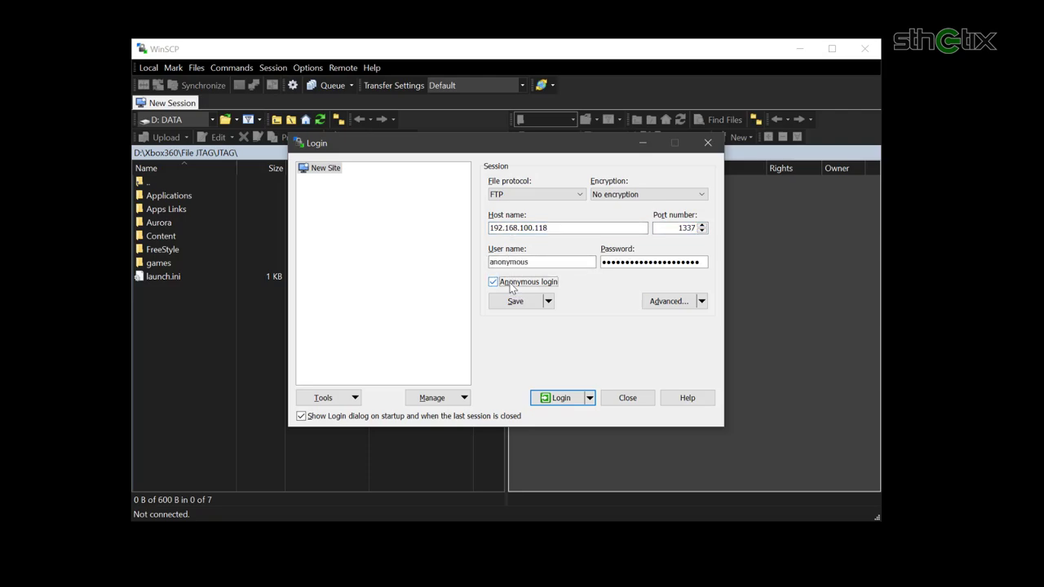
{"action": "left_click", "coordinate": [563, 398]}
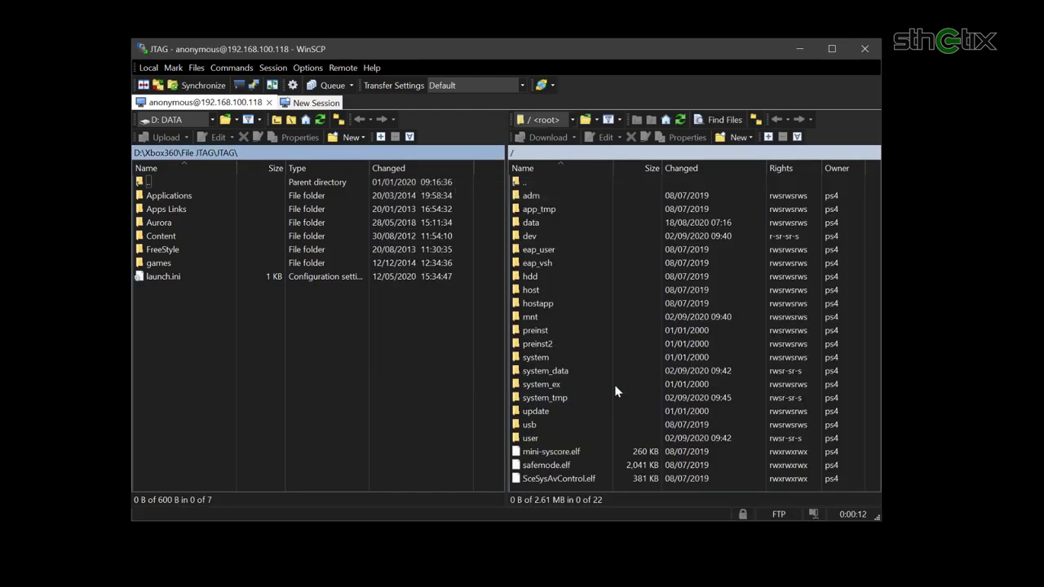
Browse the console's FTP file system to the /user/trophy/conf/NPWR16225_00 folder
{"action": "left_click", "coordinate": [539, 439]}
{"action": "double_click", "coordinate": [539, 439]}
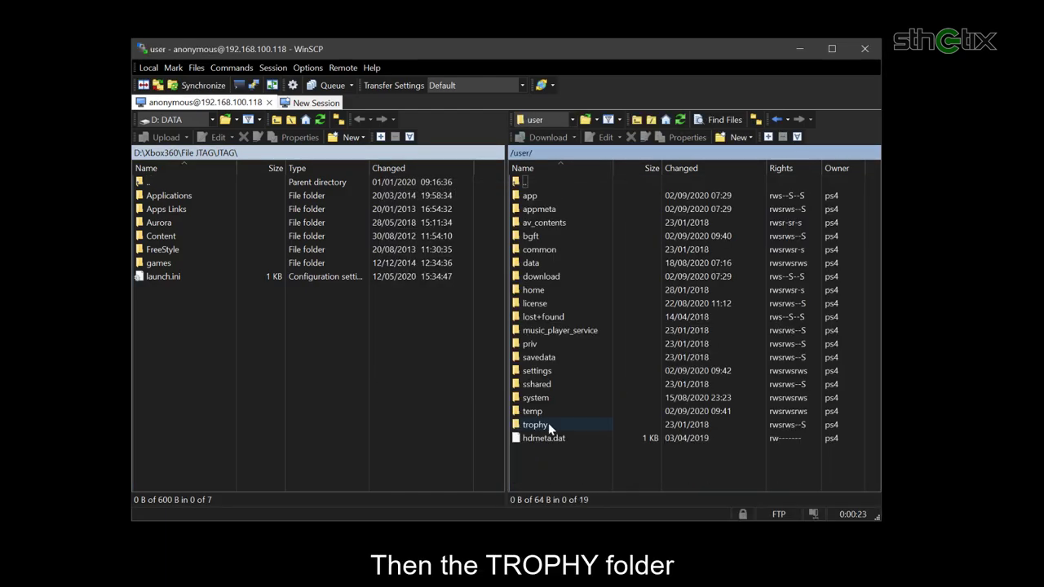
{"action": "double_click", "coordinate": [548, 424]}
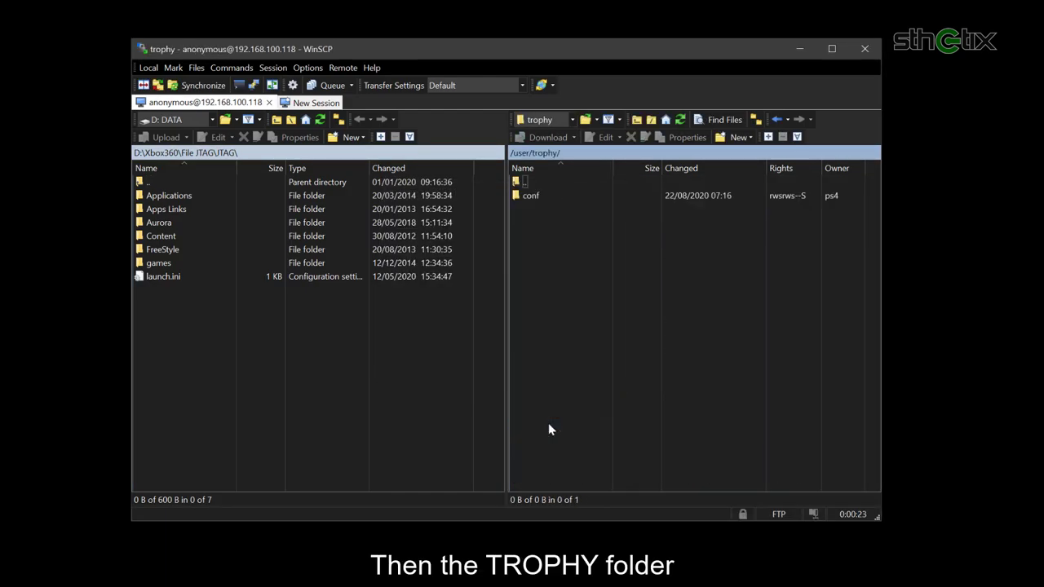
{"action": "double_click", "coordinate": [539, 198]}
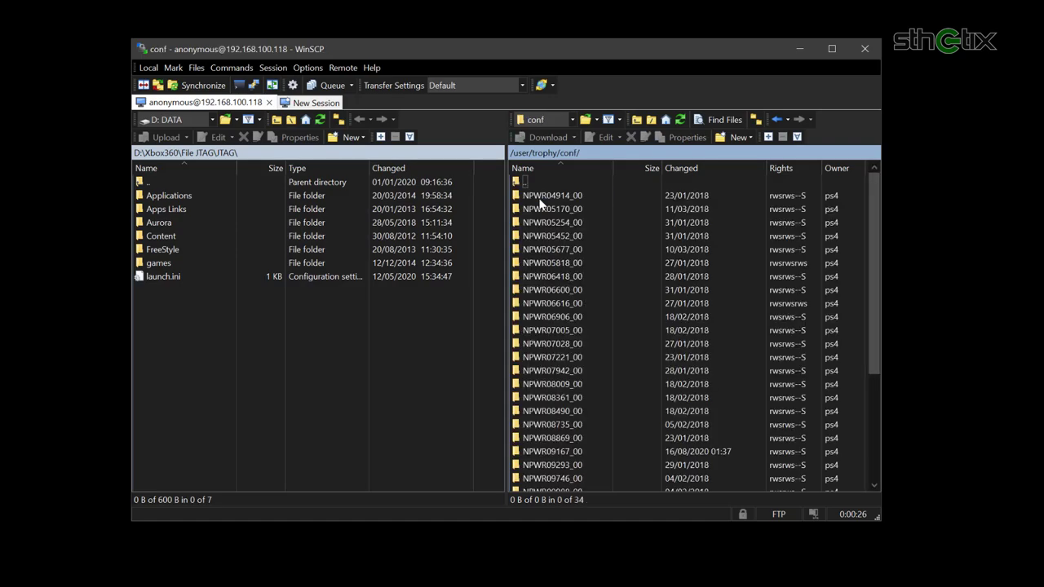
{"action": "left_click_drag", "start_coordinate": [877, 269], "coordinate": [875, 377]}
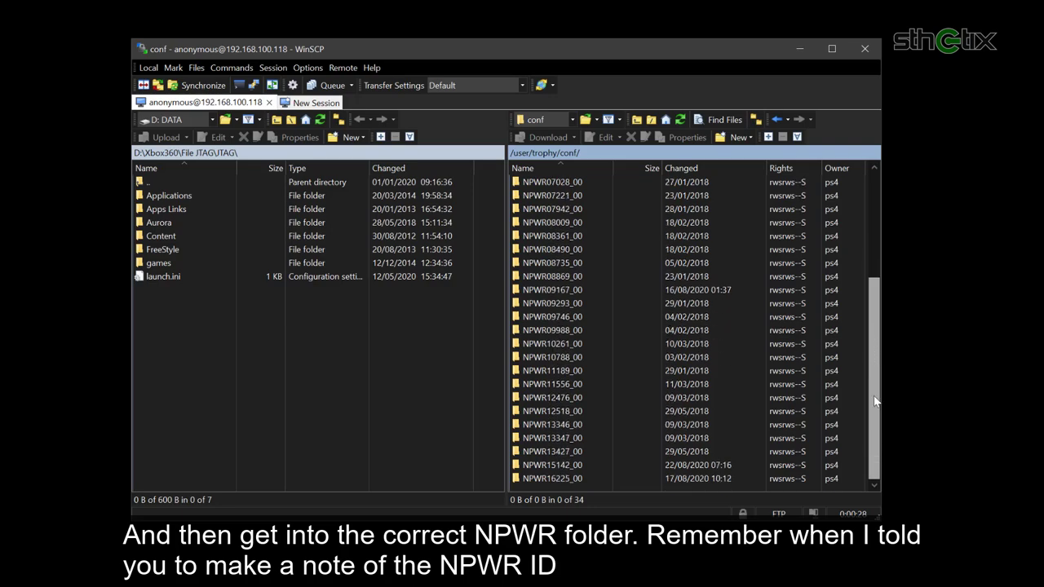
{"action": "double_click", "coordinate": [557, 481]}
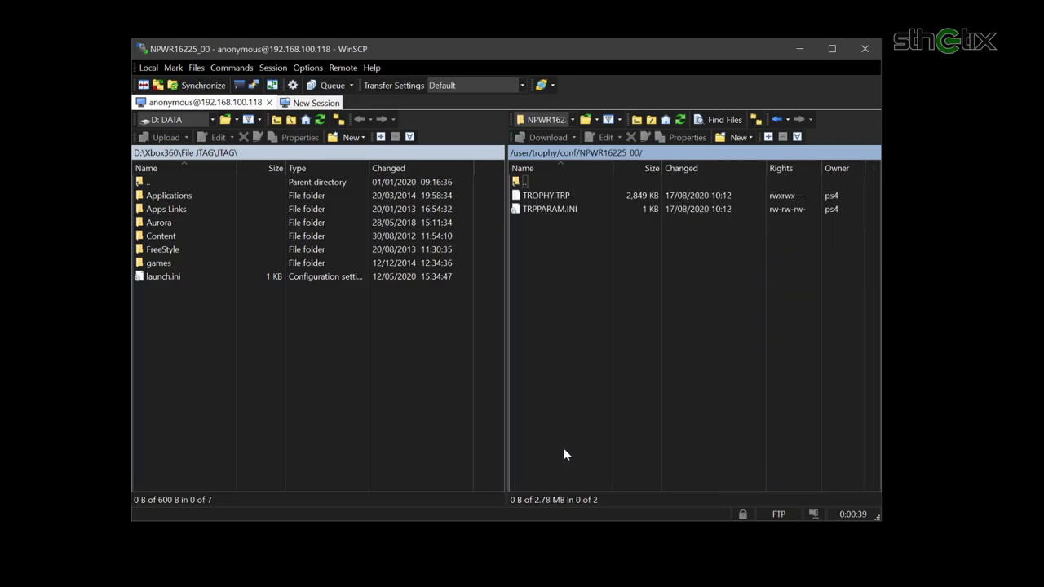
Download TROPHY.TRP from the console's NPWR16225_00 folder to the PC desktop and minimize the FTP client
{"action": "left_click", "coordinate": [547, 198]}
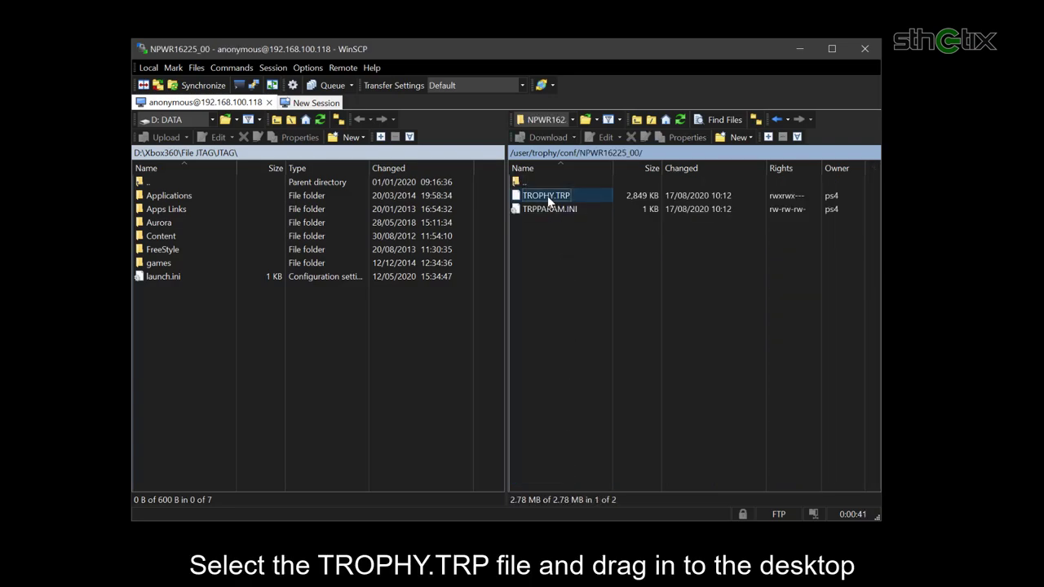
{"action": "left_click_drag", "start_coordinate": [547, 196], "coordinate": [25, 234]}
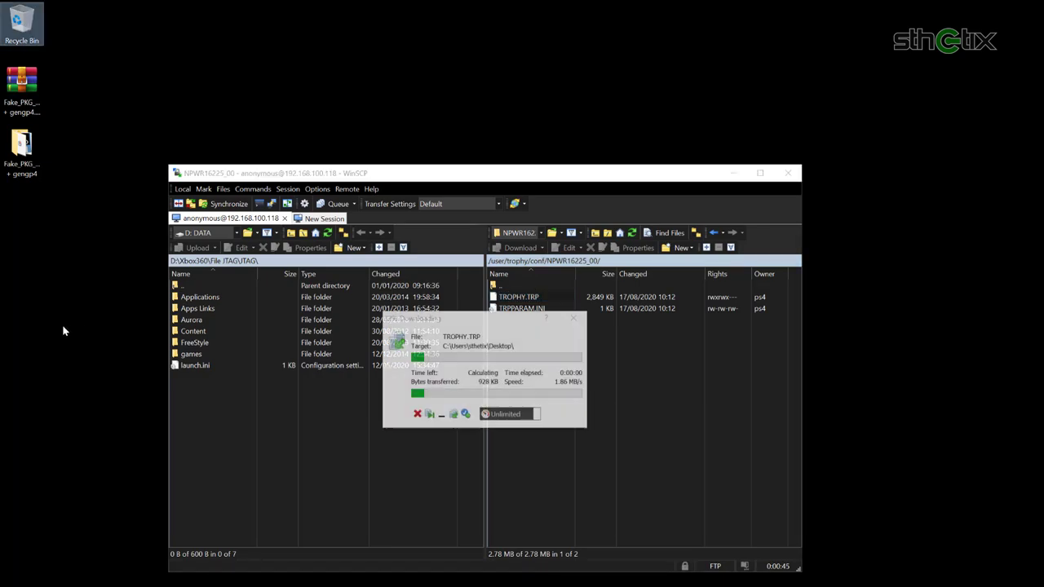
{"action": "left_click", "coordinate": [630, 343]}
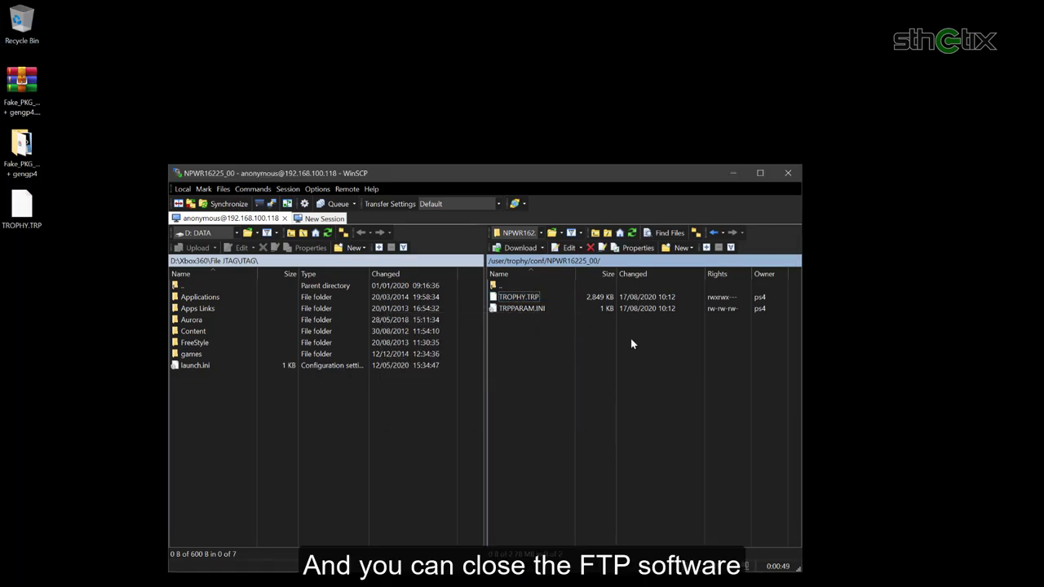
{"action": "left_click", "coordinate": [732, 173]}
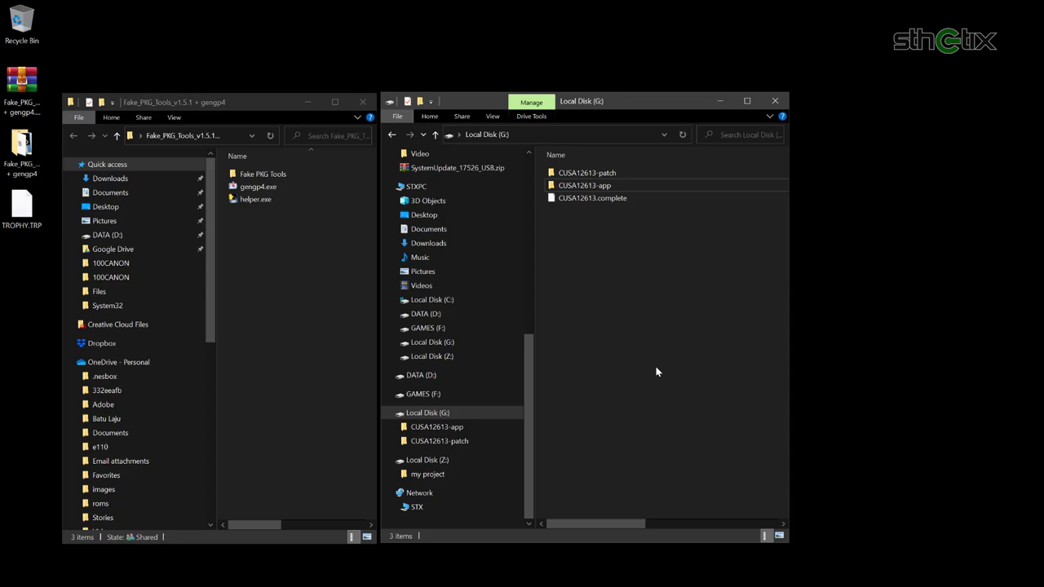
In CUSA12613-app\sce_sys\trophy on Local Disk (G:), delete trophy00.trp and copy TROPHY.TRP there from the desktop
{"action": "left_click", "coordinate": [595, 188]}
{"action": "double_click", "coordinate": [596, 188]}
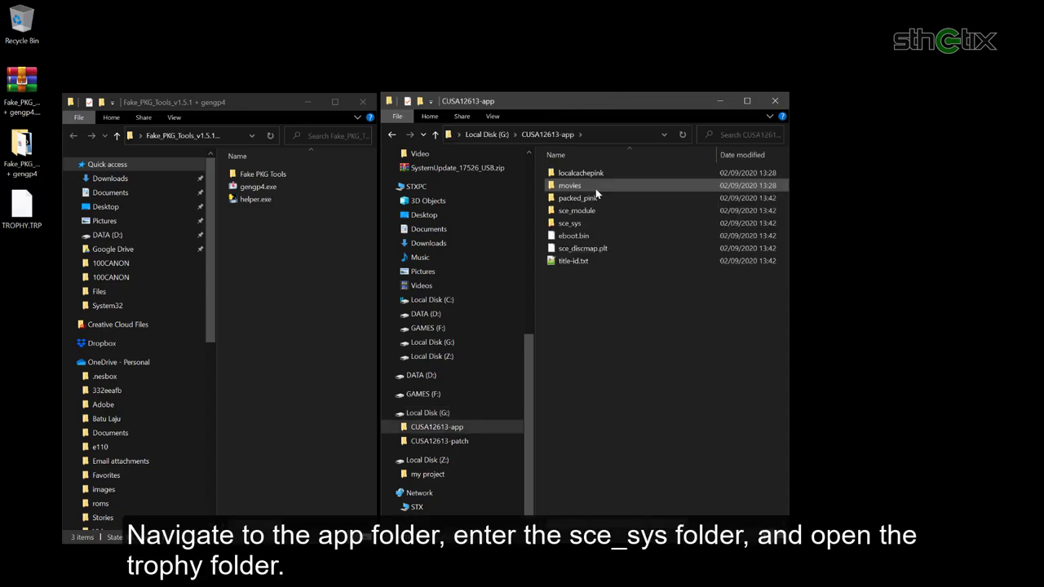
{"action": "double_click", "coordinate": [594, 224]}
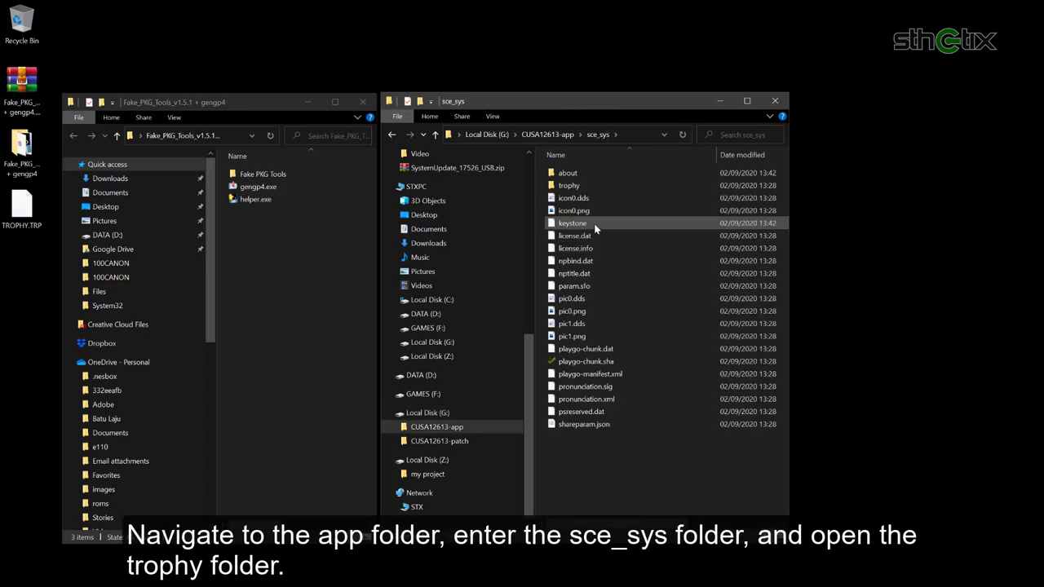
{"action": "double_click", "coordinate": [570, 185]}
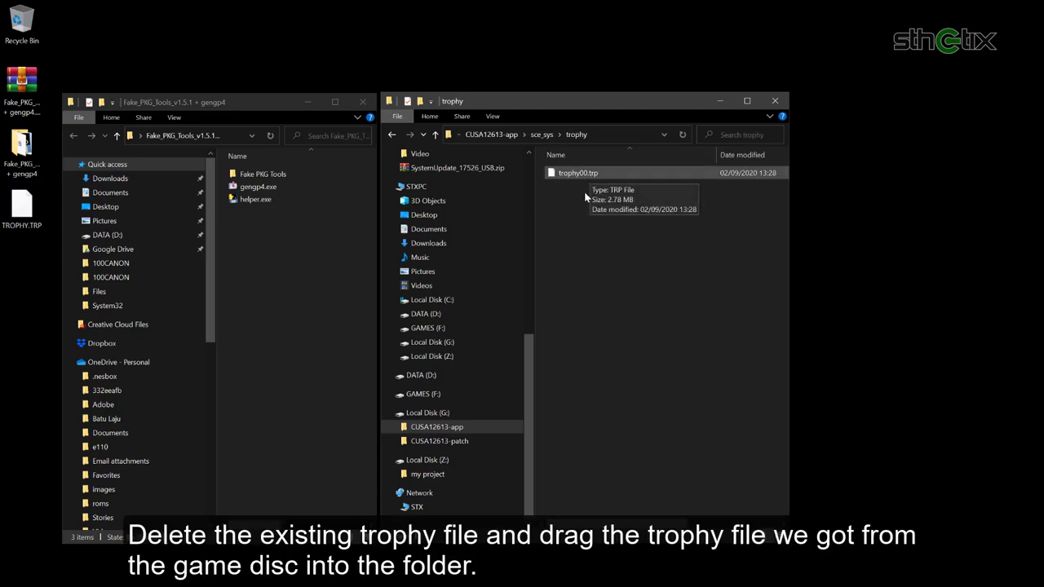
{"action": "left_click", "coordinate": [589, 174]}
{"action": "key", "text": "Delete"}
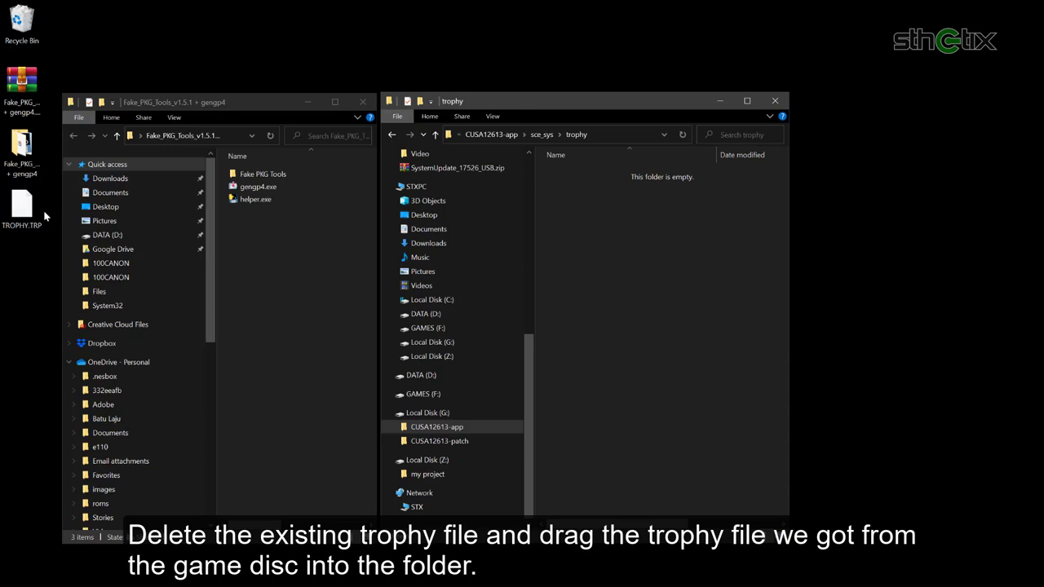
{"action": "left_click_drag", "start_coordinate": [21, 208], "coordinate": [589, 217]}
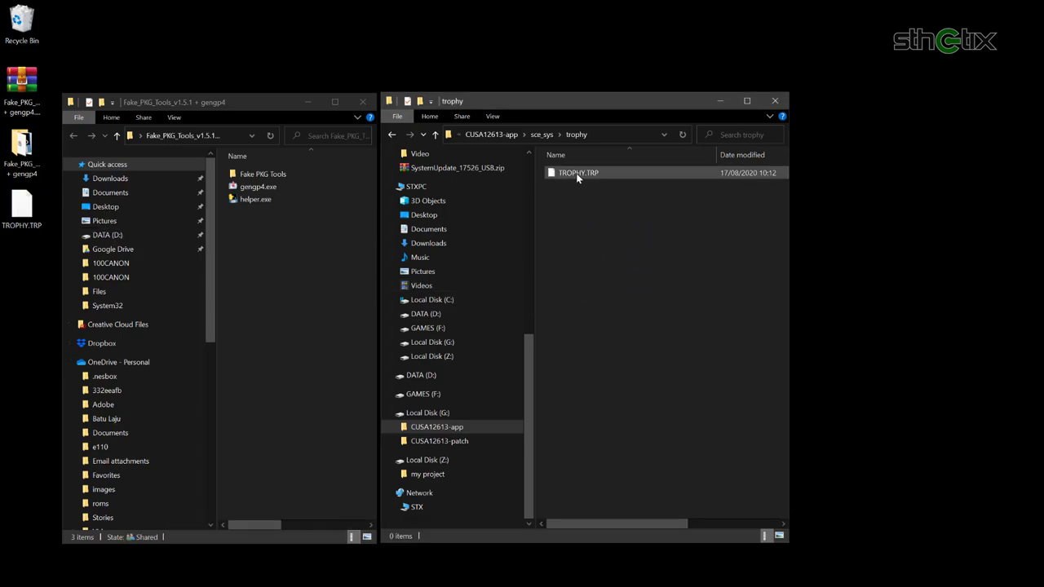
Rename the copied TROPHY.TRP in the trophy folder to trophy00.trp, all in lower case
{"action": "left_click", "coordinate": [575, 173]}
{"action": "right_click", "coordinate": [577, 174]}
{"action": "left_click", "coordinate": [617, 442]}
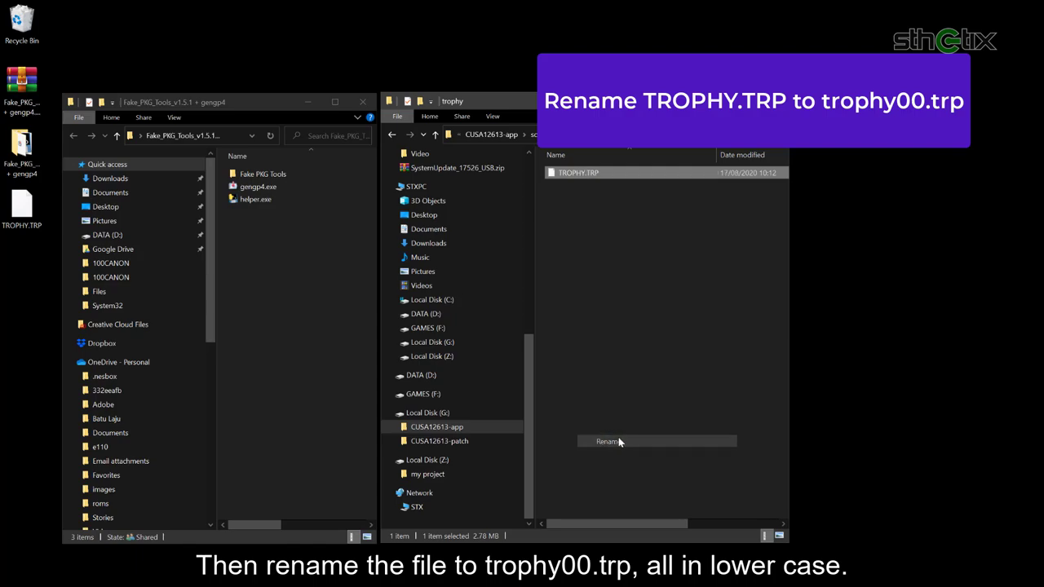
{"action": "key", "text": "ctrl+a"}
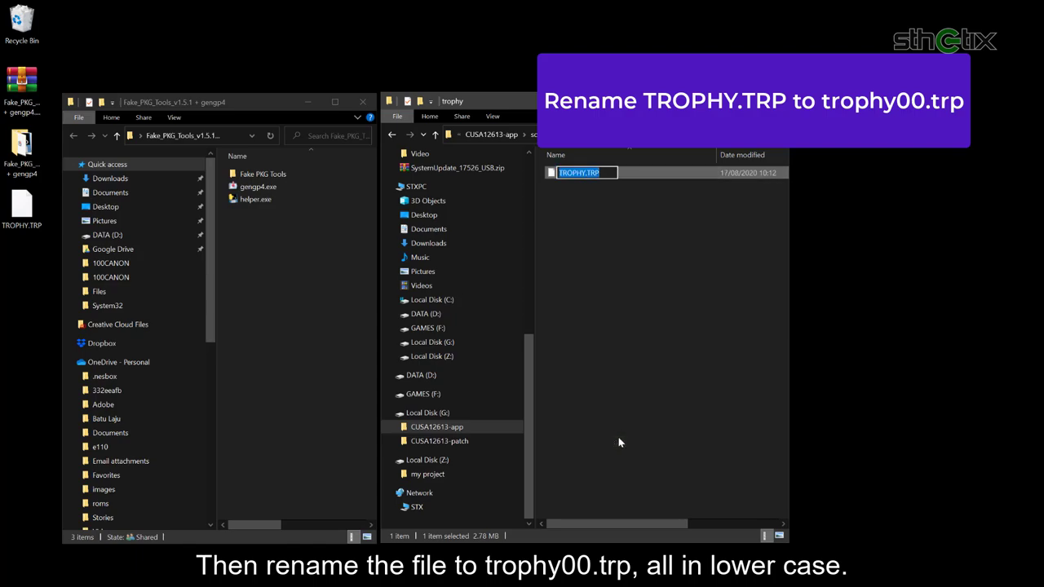
{"action": "type", "text": "trophy00.trp"}
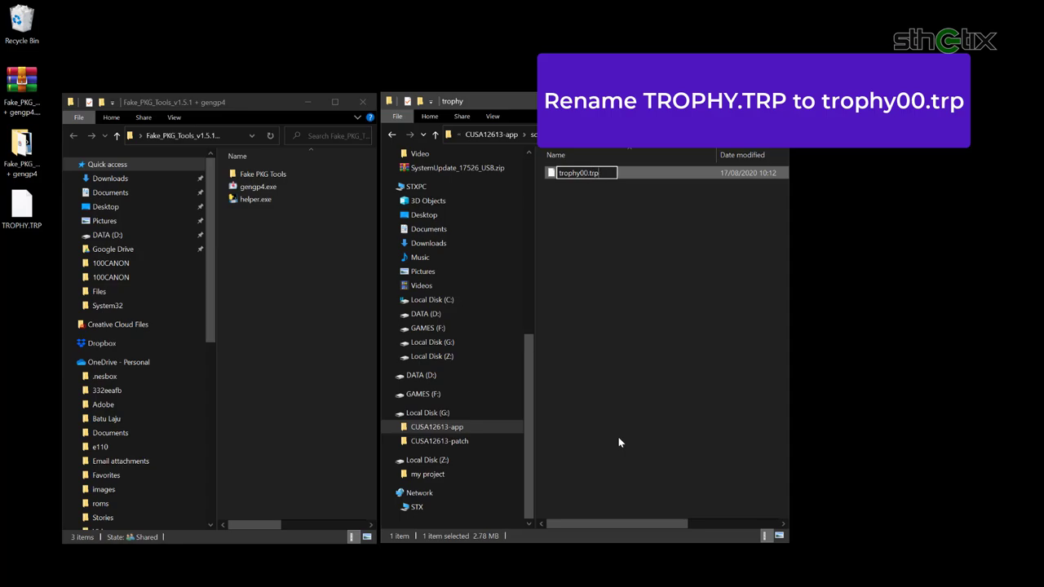
{"action": "key", "text": "Return"}
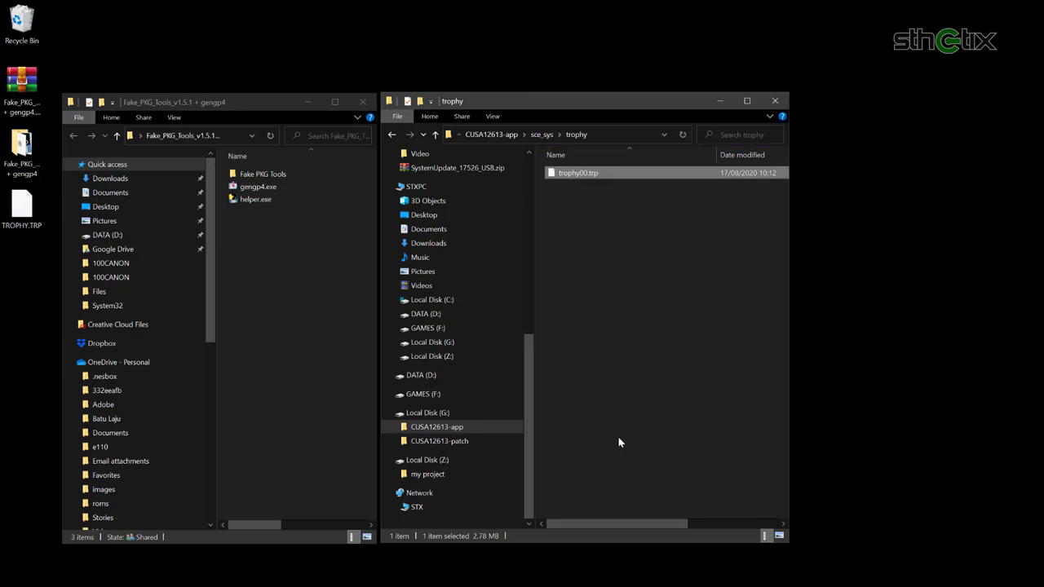
Return to the root of Local Disk (G:) and run helper.exe on the CUSA12613-app folder
{"action": "left_click", "coordinate": [429, 413]}
{"action": "left_click", "coordinate": [581, 186]}
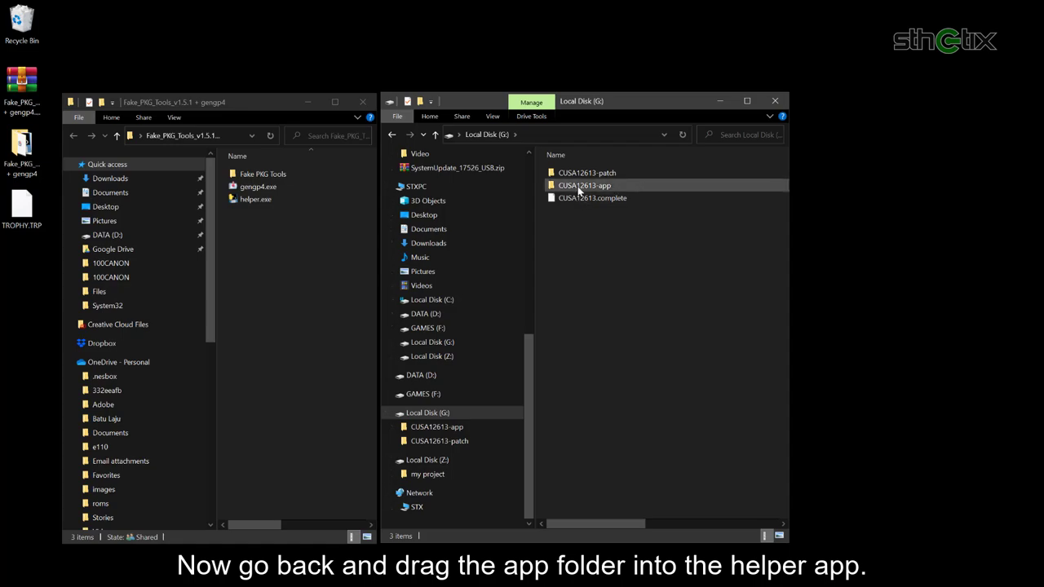
{"action": "left_click_drag", "start_coordinate": [581, 188], "coordinate": [251, 204]}
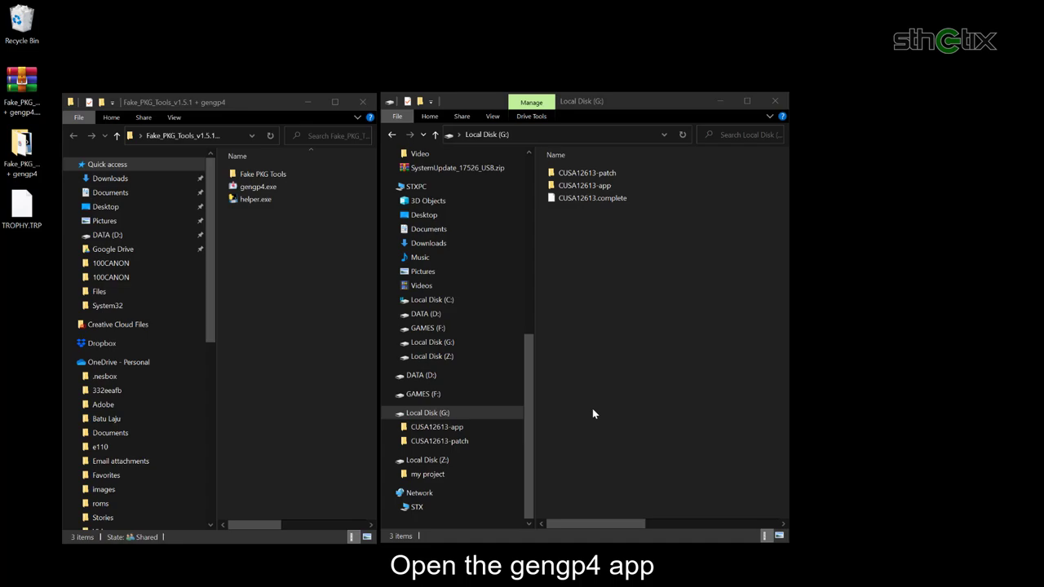
Launch gengp4.exe and choose G:\CUSA12613-app as the CUSAxxxxx directory
{"action": "double_click", "coordinate": [273, 188]}
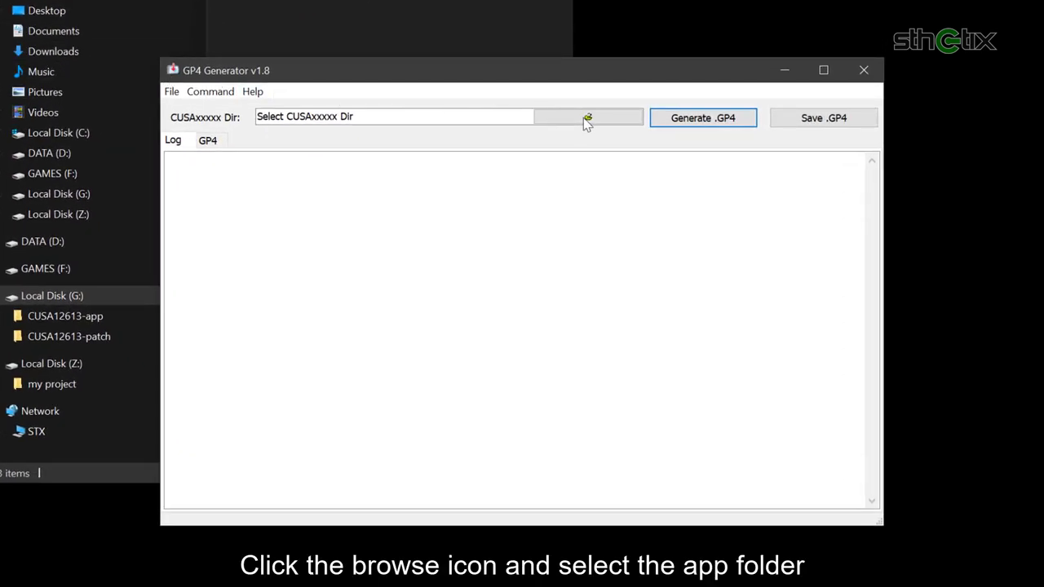
{"action": "left_click", "coordinate": [663, 184]}
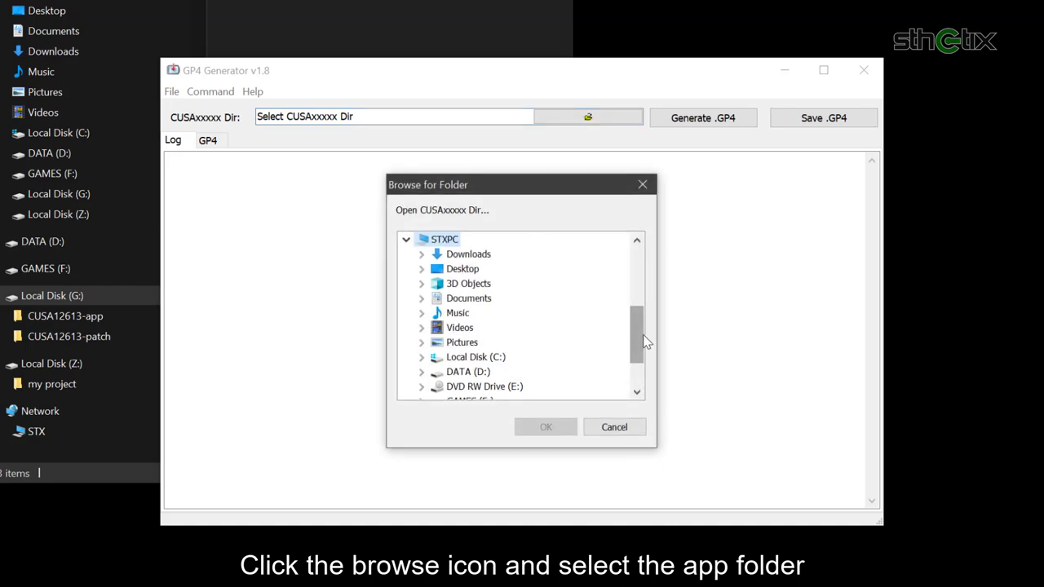
{"action": "left_click_drag", "start_coordinate": [637, 352], "coordinate": [644, 373]}
{"action": "left_click", "coordinate": [441, 357]}
{"action": "left_click", "coordinate": [421, 357]}
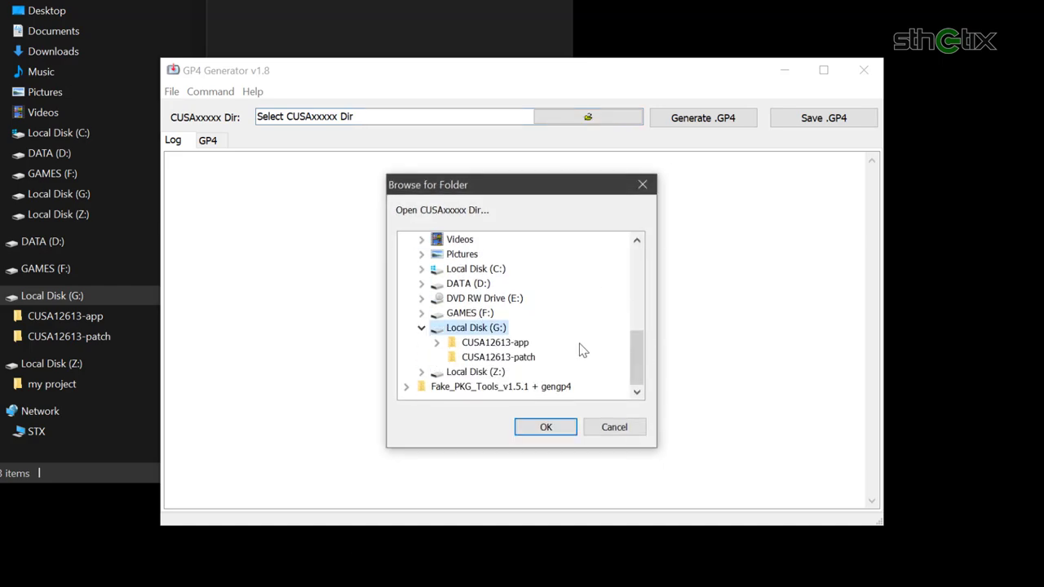
{"action": "left_click", "coordinate": [499, 344]}
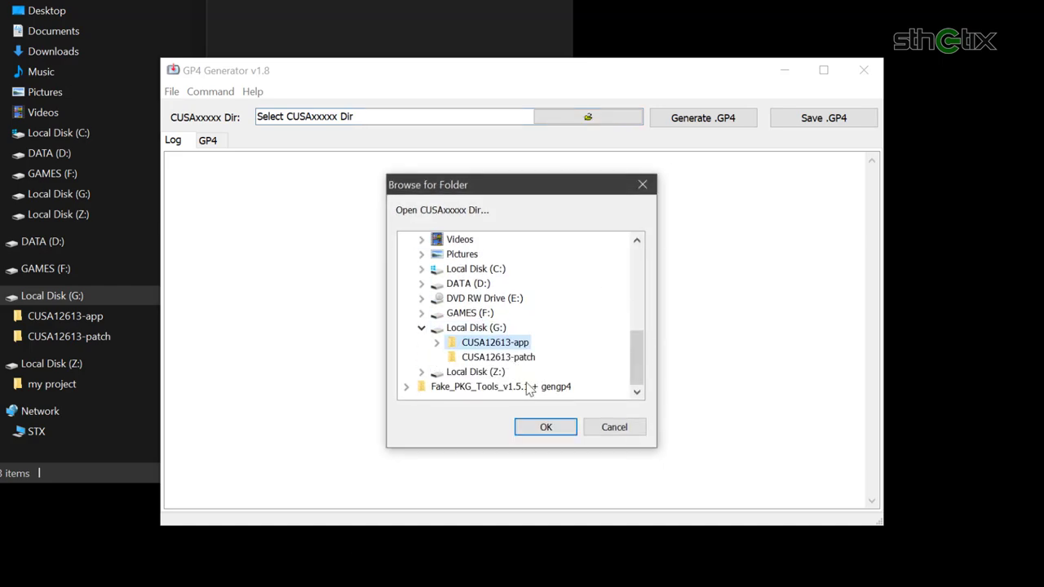
{"action": "left_click", "coordinate": [553, 430]}
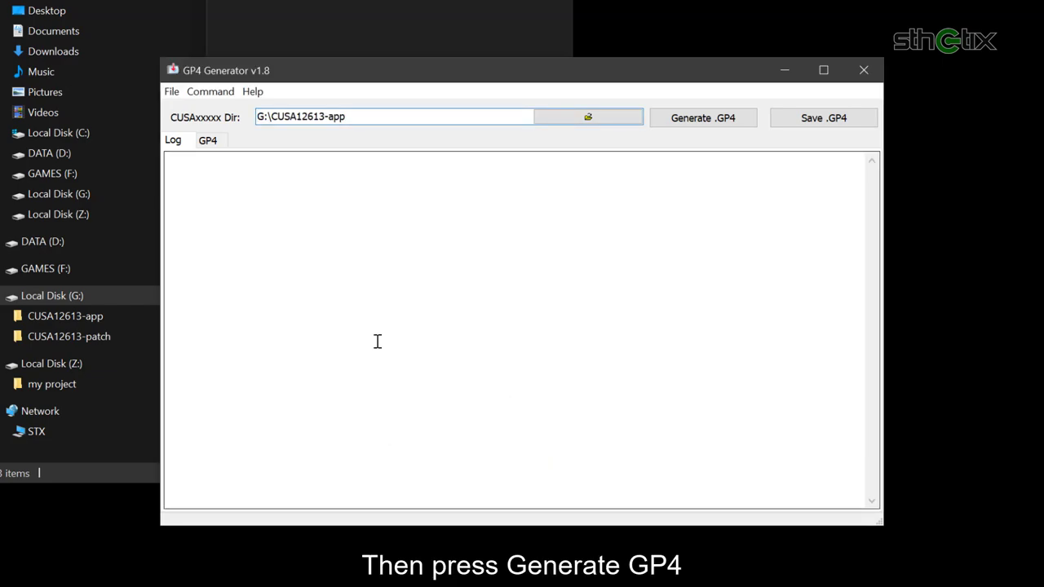
Generate the GP4 project, save it as CUSA12613-app.gp4 on Local Disk (G:), and close GP4 Generator
{"action": "left_click", "coordinate": [703, 120]}
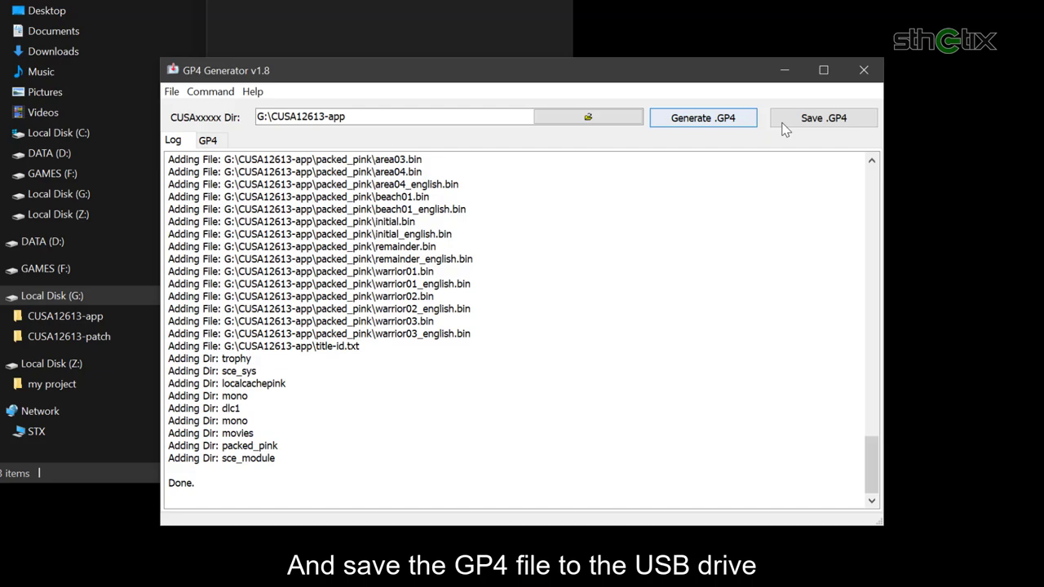
{"action": "left_click", "coordinate": [823, 119]}
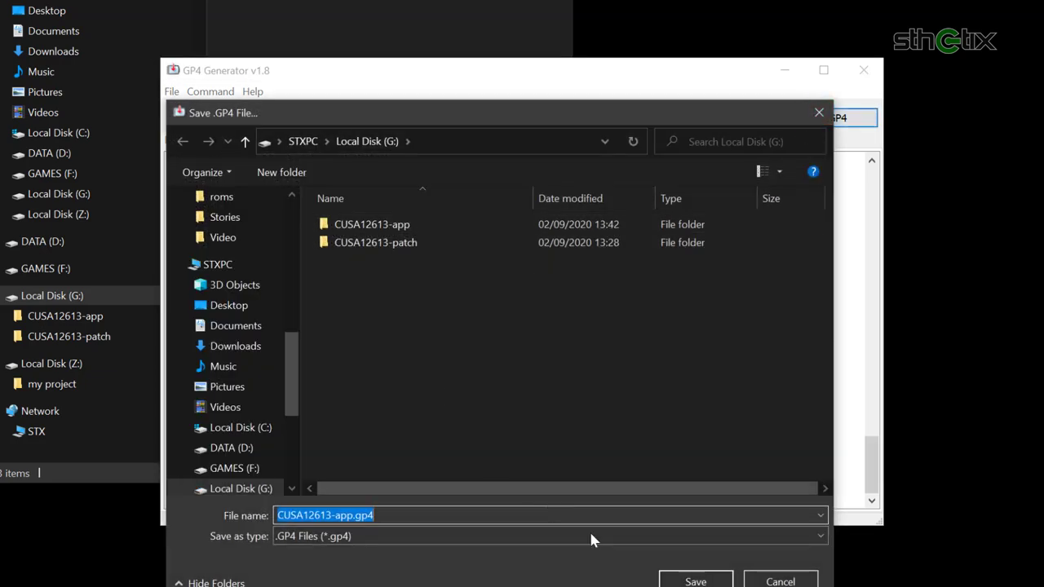
{"action": "left_click", "coordinate": [694, 581]}
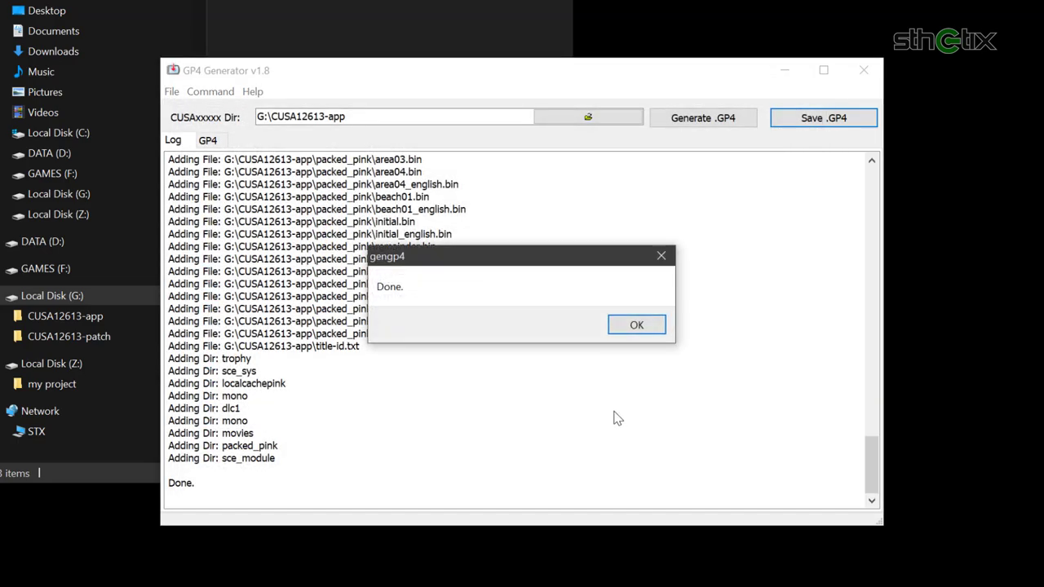
{"action": "left_click", "coordinate": [633, 330]}
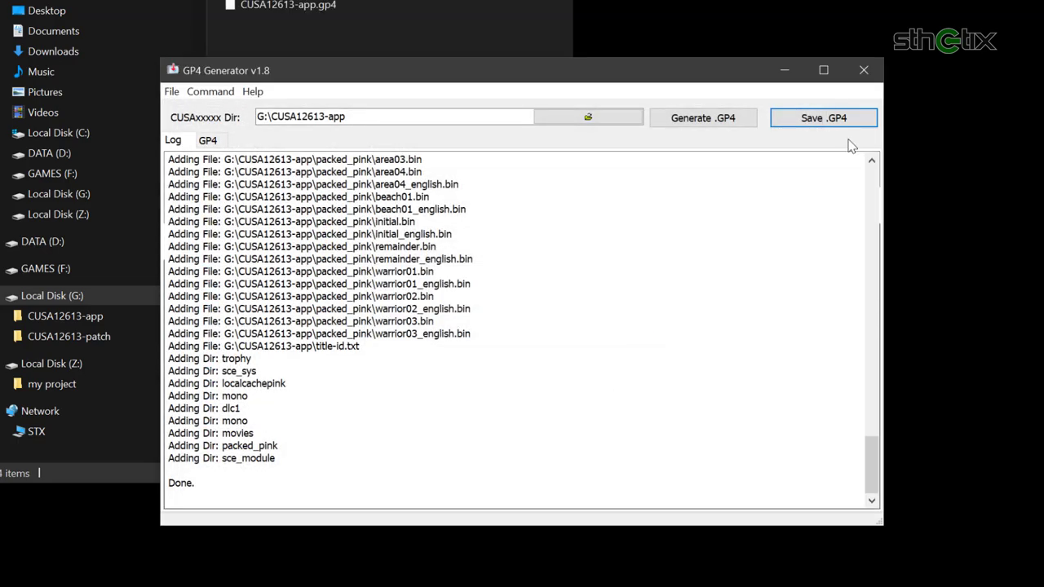
{"action": "left_click", "coordinate": [864, 72]}
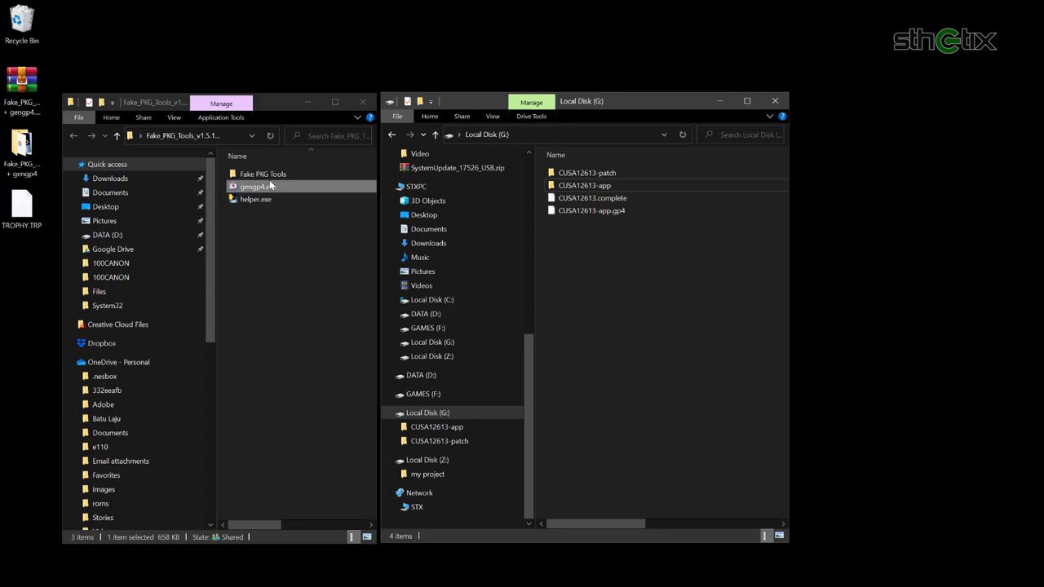
Open the Fake PKG Tools folder and launch orbis-pub-gen.exe
{"action": "double_click", "coordinate": [167, 124]}
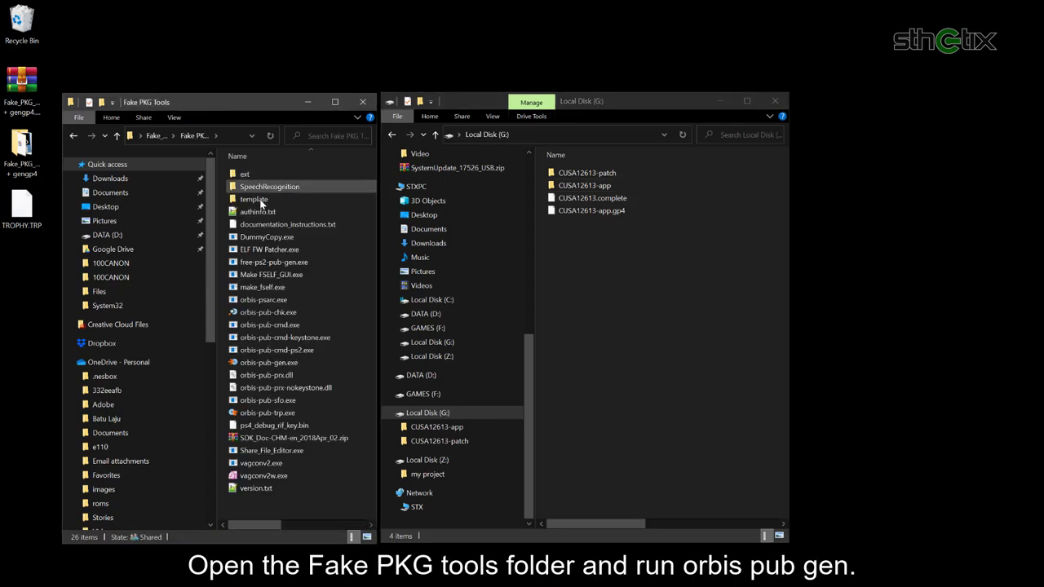
{"action": "left_click", "coordinate": [277, 367]}
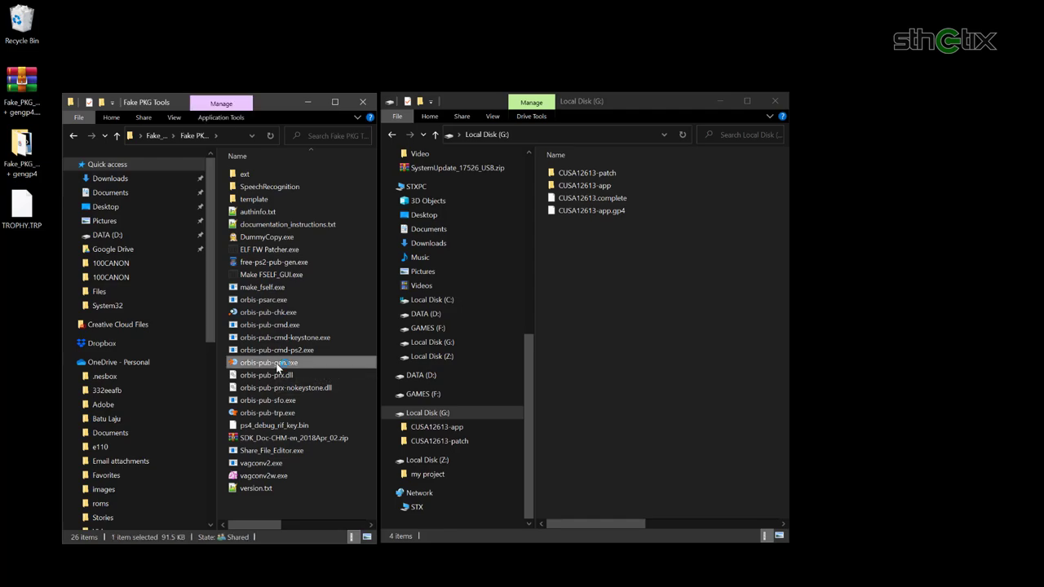
{"action": "double_click", "coordinate": [277, 367]}
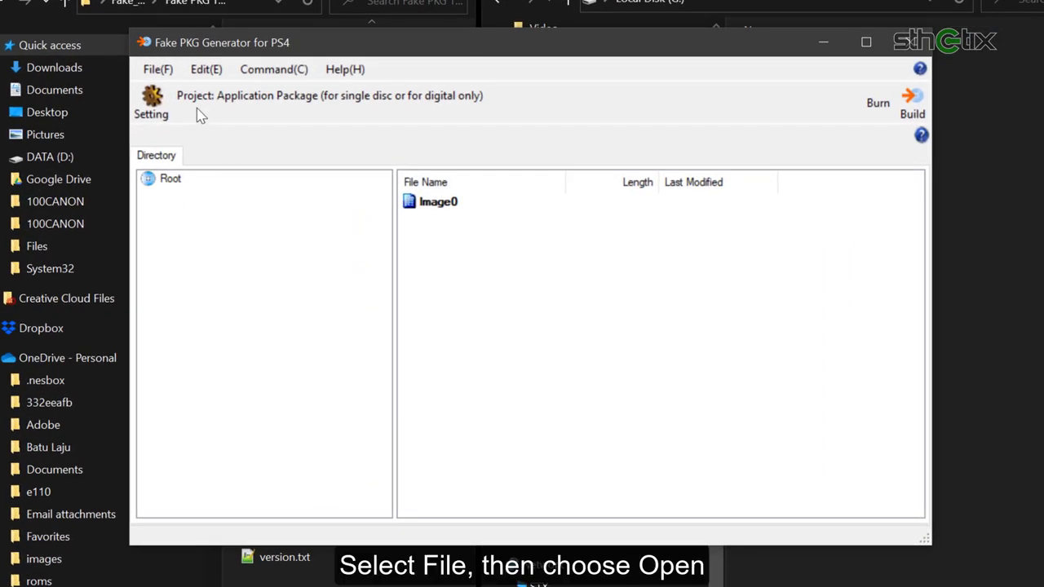
Open the project file CUSA12613-app.gp4 from Local Disk (G:) in Fake PKG Generator
{"action": "left_click", "coordinate": [157, 69]}
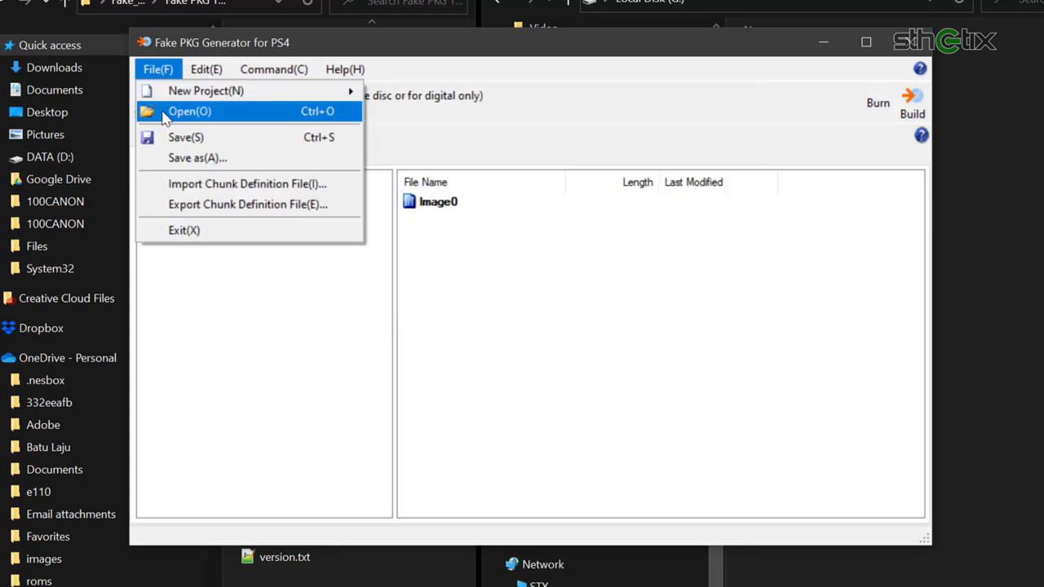
{"action": "left_click", "coordinate": [166, 114]}
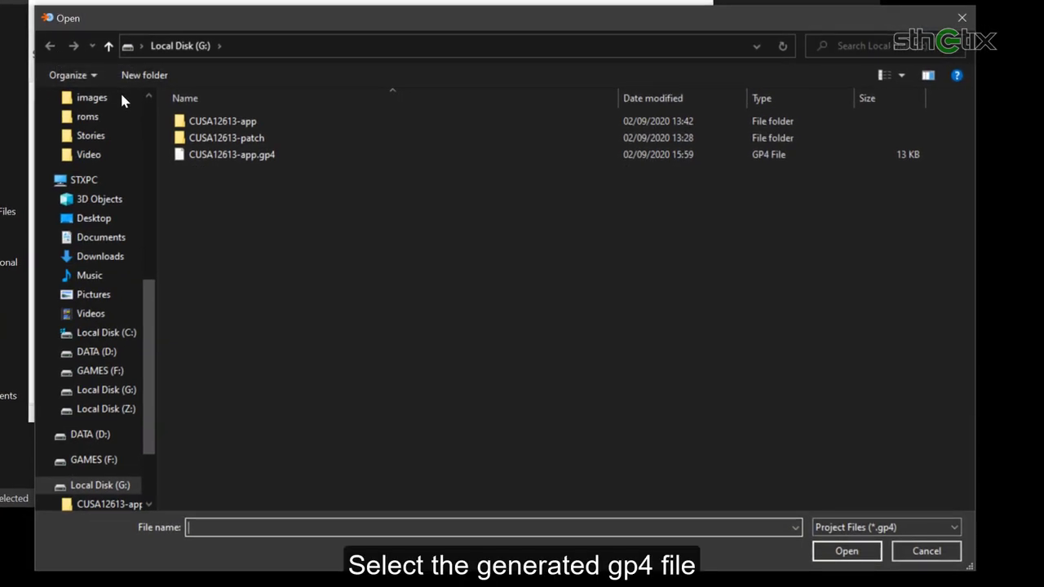
{"action": "left_click", "coordinate": [200, 156]}
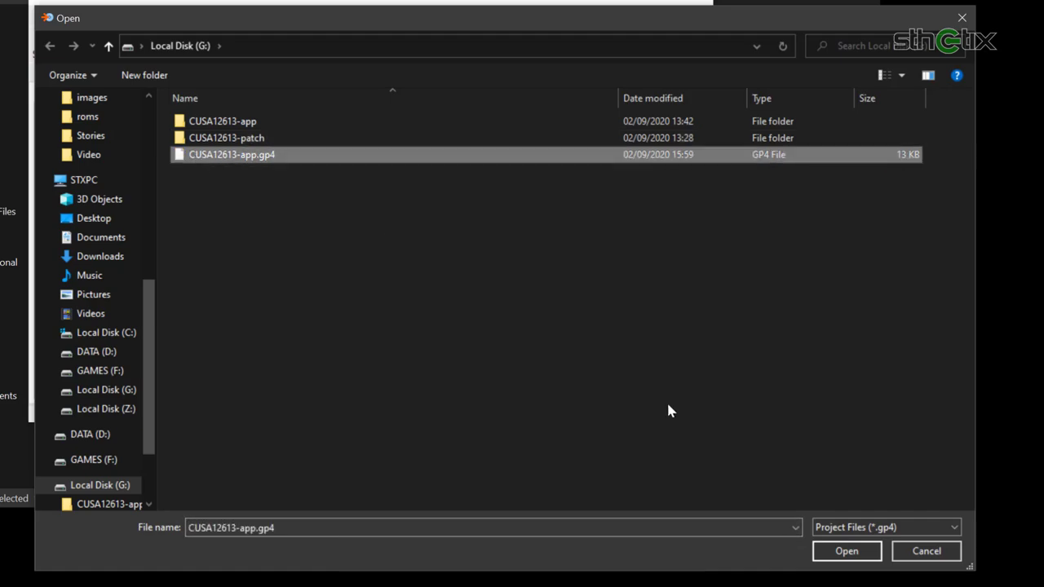
{"action": "left_click", "coordinate": [846, 551]}
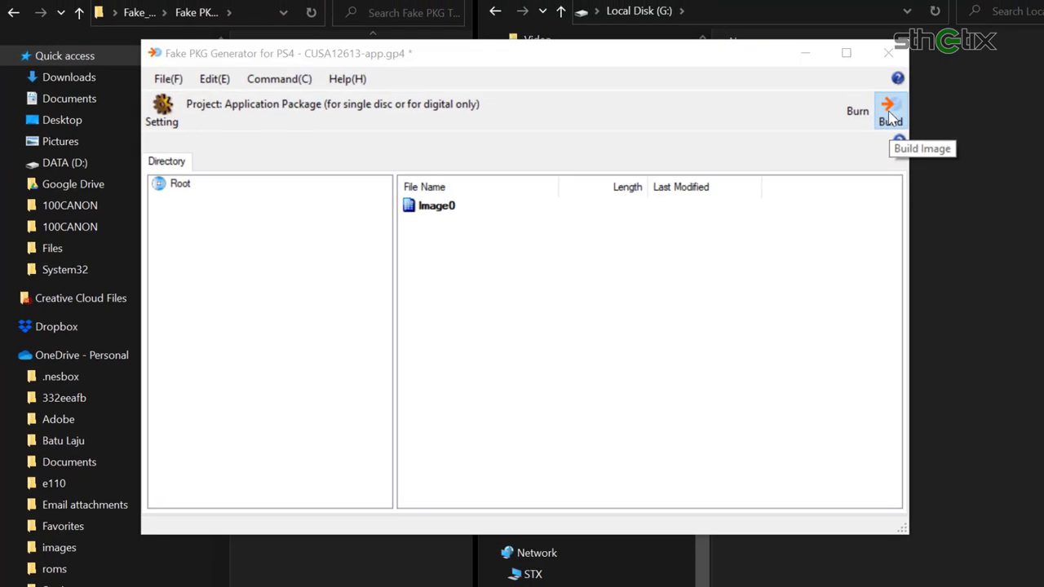
Build the image as a modifiable package file, output to G:\HP9000-CUSA12613_00-DEATHSTRAND00001-A0100-V0101.pkg
{"action": "left_click", "coordinate": [912, 108]}
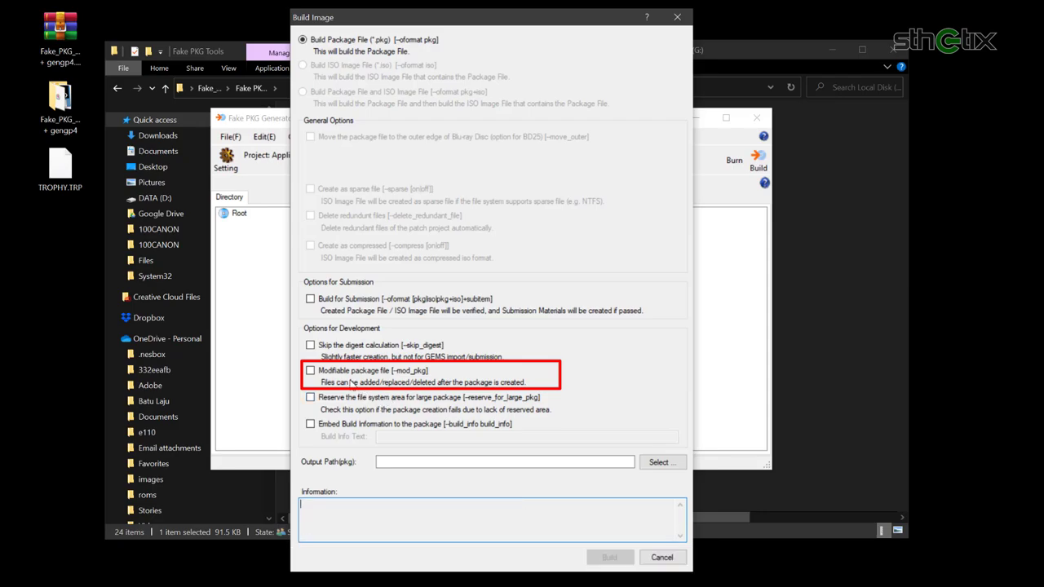
{"action": "left_click", "coordinate": [340, 378]}
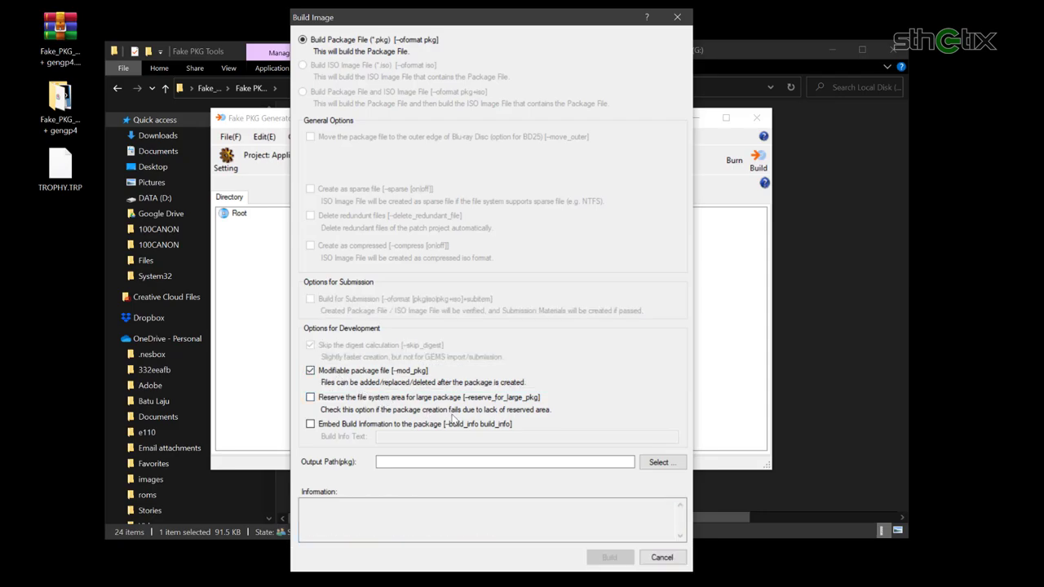
{"action": "left_click", "coordinate": [659, 462]}
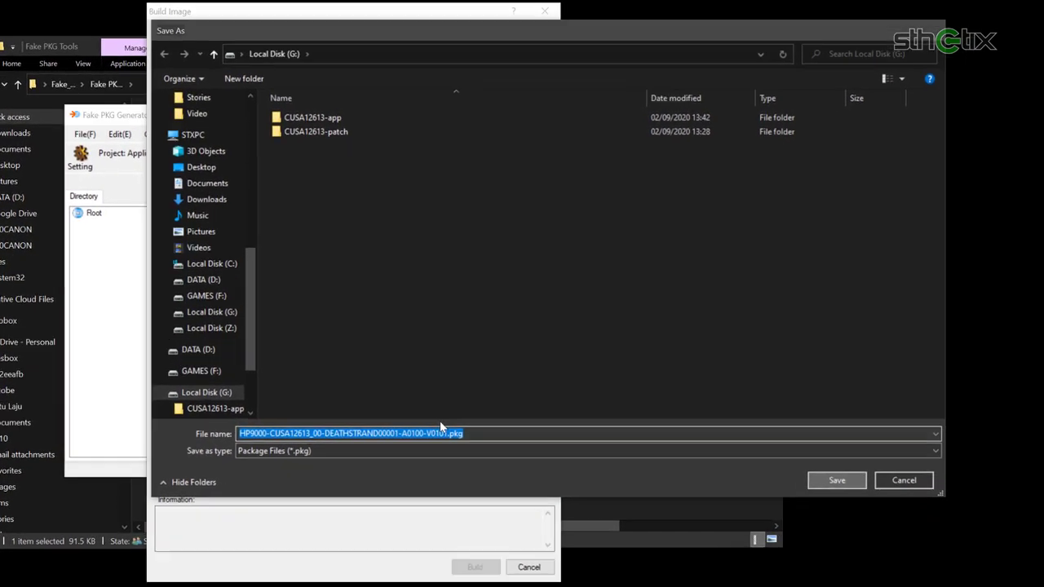
{"action": "key", "text": "Return"}
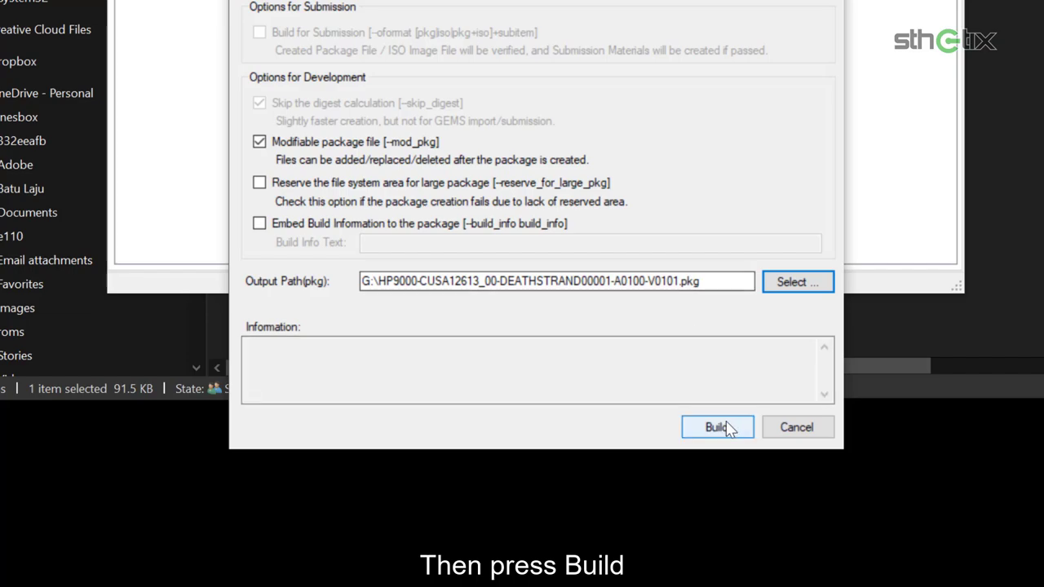
{"action": "left_click", "coordinate": [722, 428]}
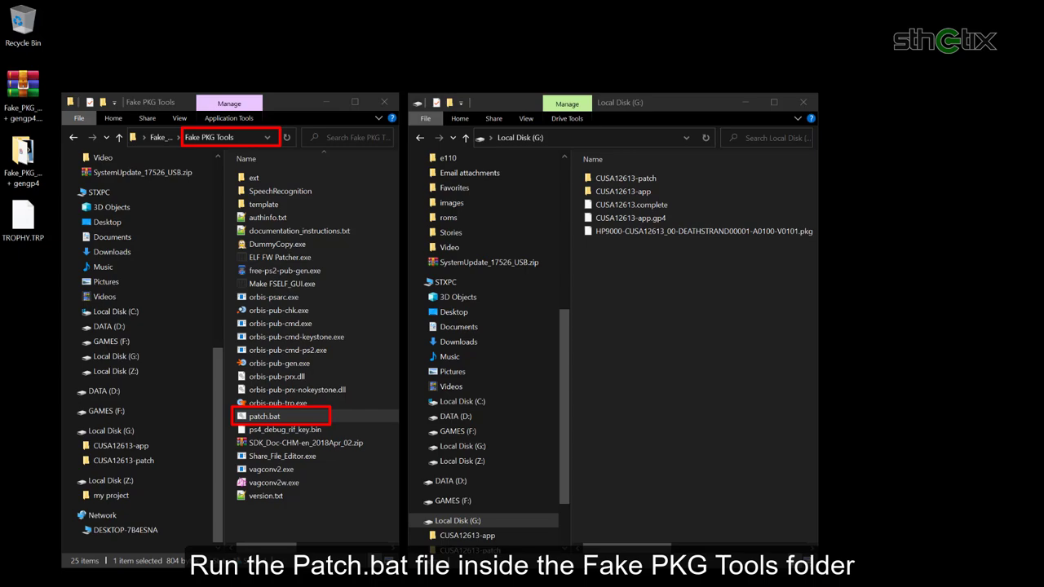
Run patch.bat from the Fake PKG Tools folder and enter g as the drive holding the pkg file
{"action": "double_click", "coordinate": [281, 415]}
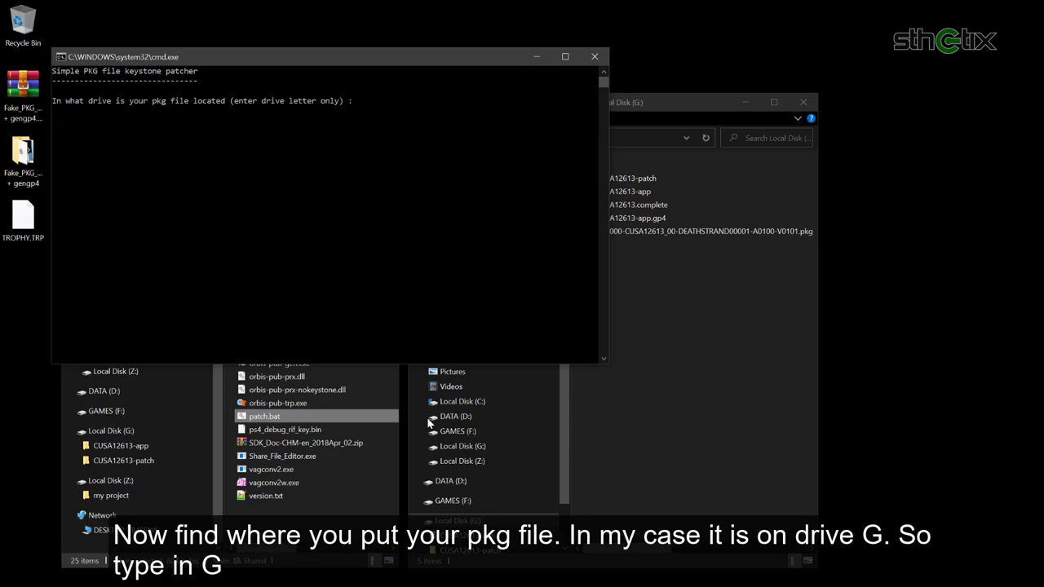
{"action": "left_click", "coordinate": [646, 451]}
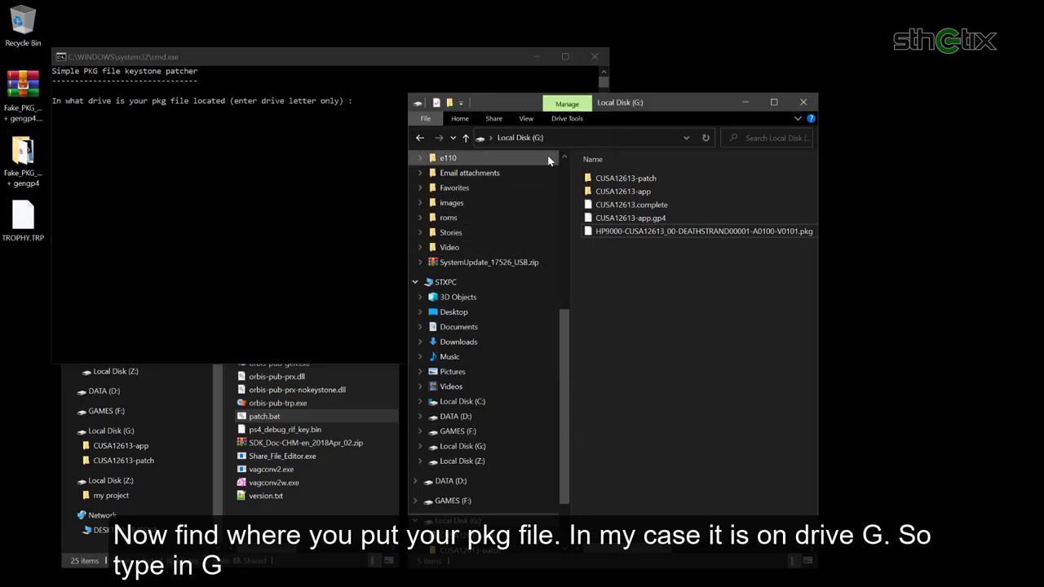
{"action": "left_click", "coordinate": [345, 193]}
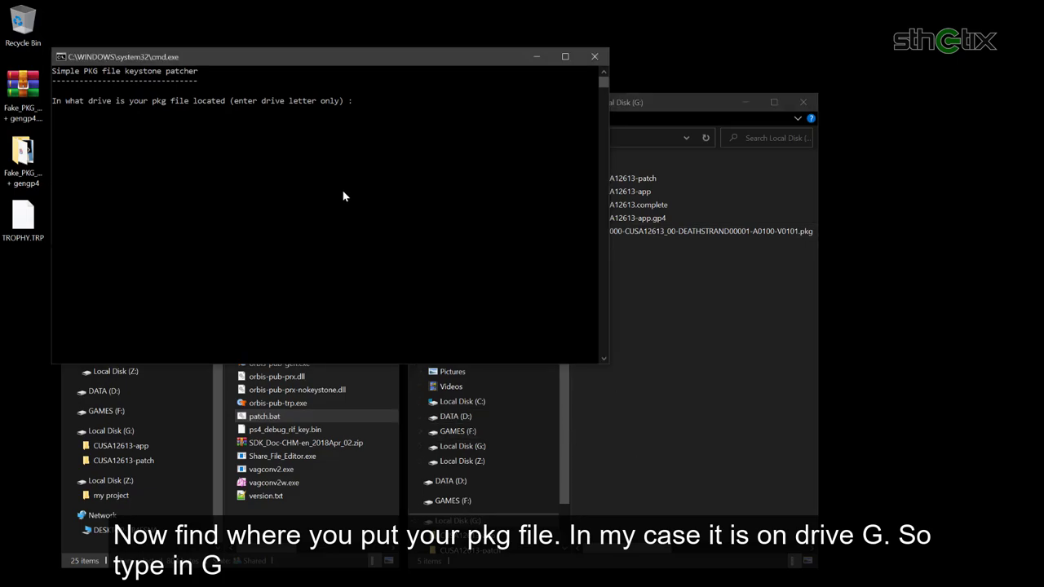
{"action": "key", "text": "Return"}
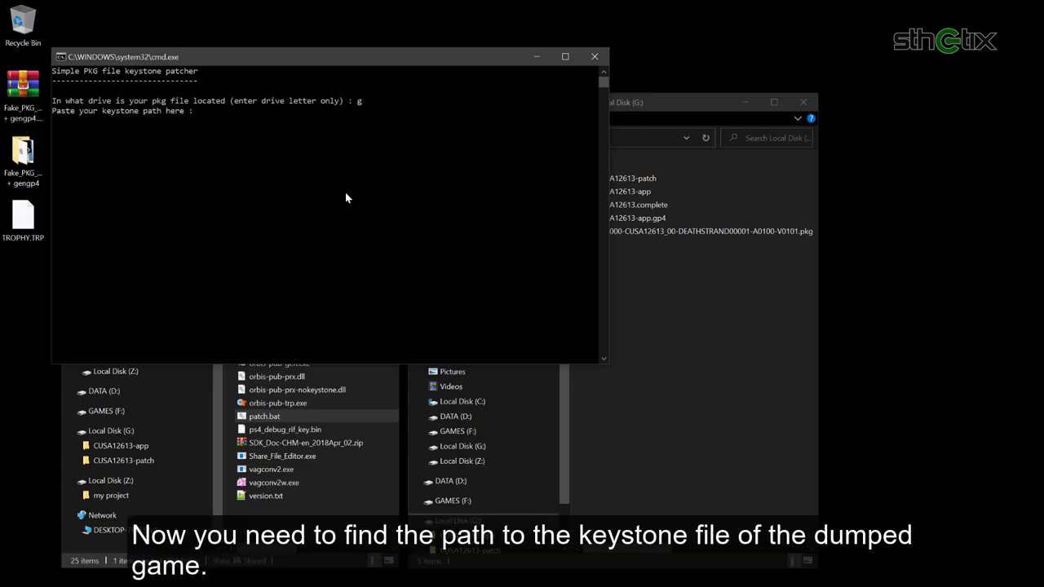
Copy the location path from the properties of the keystone file in CUSA12613-app\sce_sys on Local Disk (G:)
{"action": "left_click", "coordinate": [733, 405]}
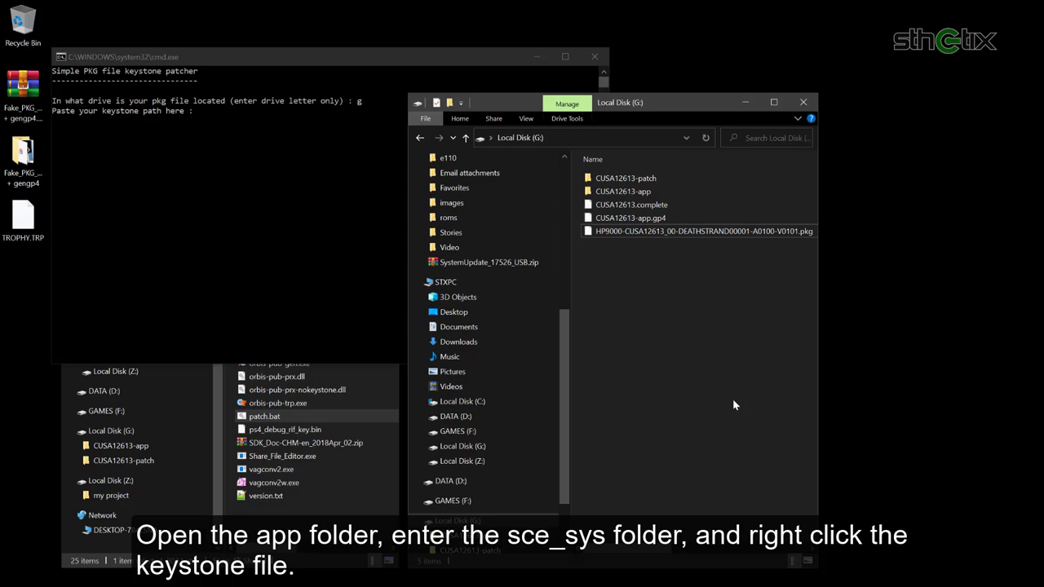
{"action": "double_click", "coordinate": [643, 192]}
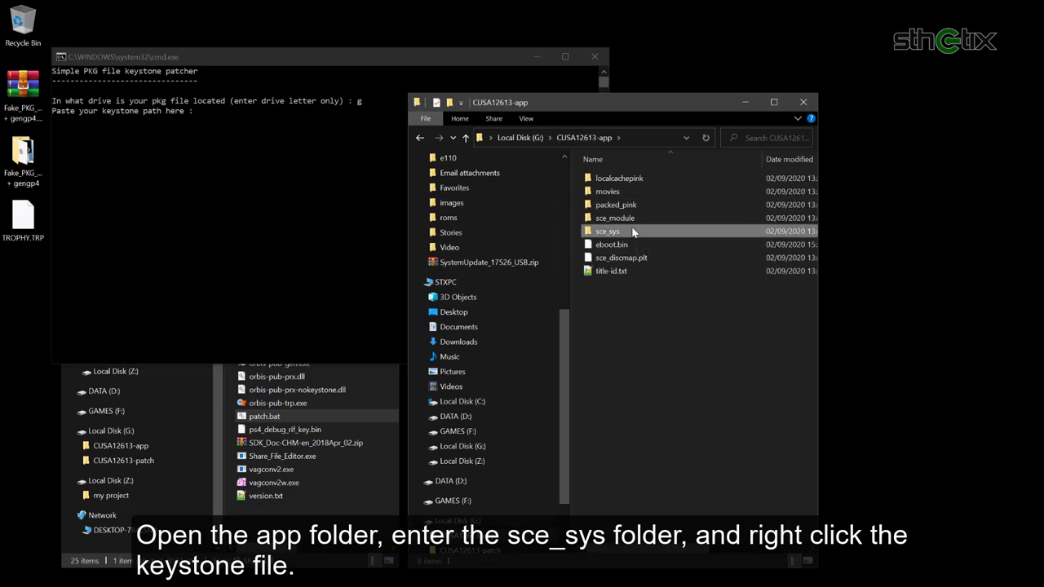
{"action": "double_click", "coordinate": [633, 231]}
{"action": "right_click", "coordinate": [630, 231]}
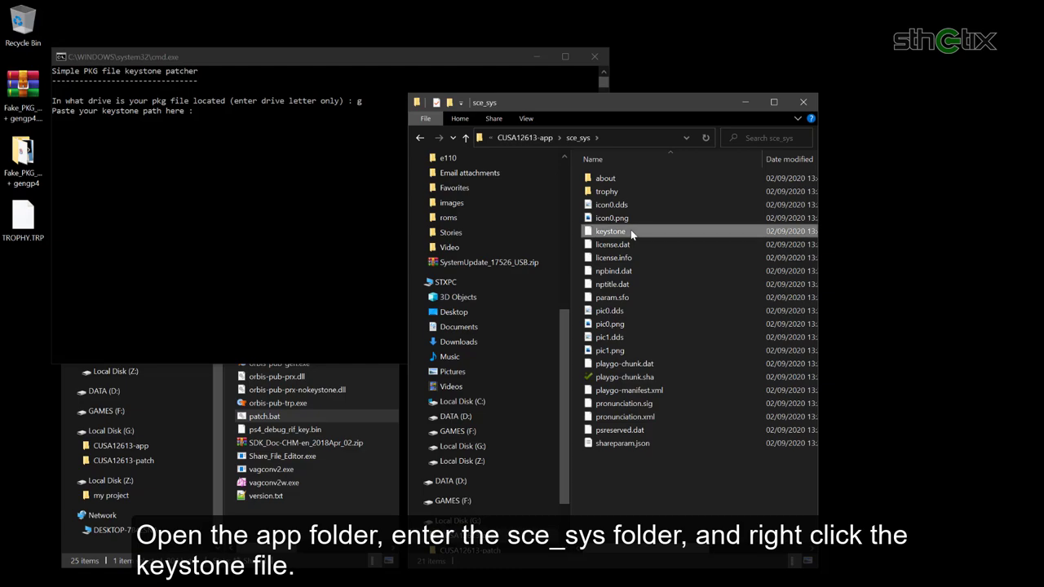
{"action": "left_click", "coordinate": [685, 527]}
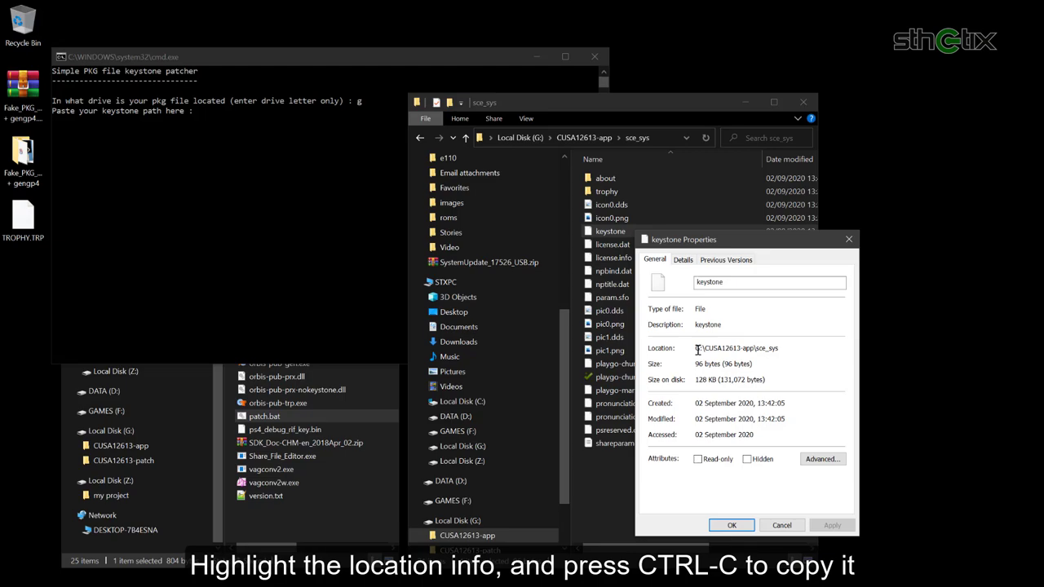
{"action": "left_click_drag", "start_coordinate": [696, 348], "coordinate": [772, 350]}
{"action": "right_click", "coordinate": [763, 349]}
{"action": "left_click", "coordinate": [787, 386]}
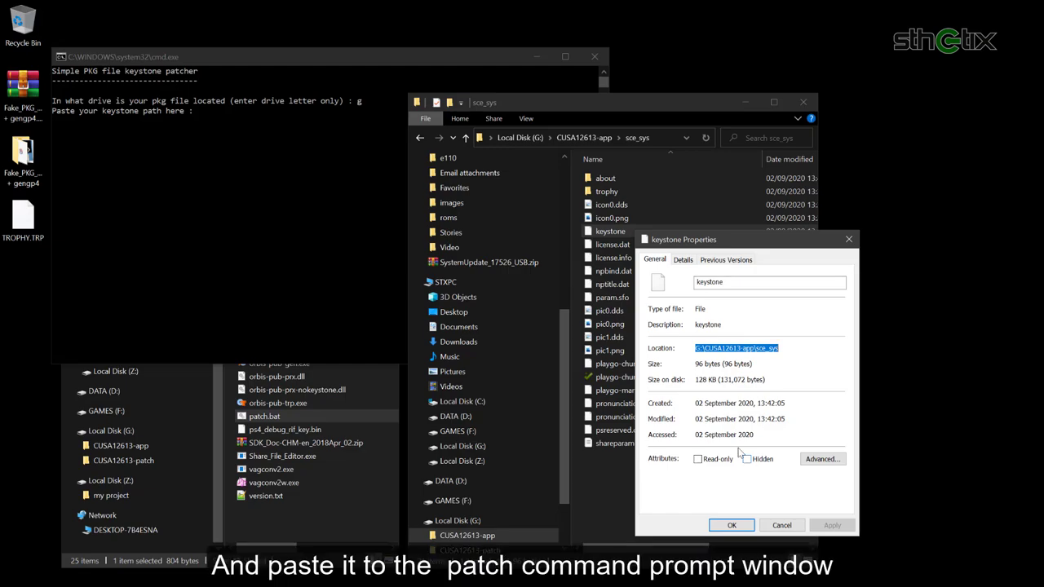
Enter G:\CUSA12613-app\sce_sys as the keystone path in the patcher's command prompt window
{"action": "left_click", "coordinate": [373, 305]}
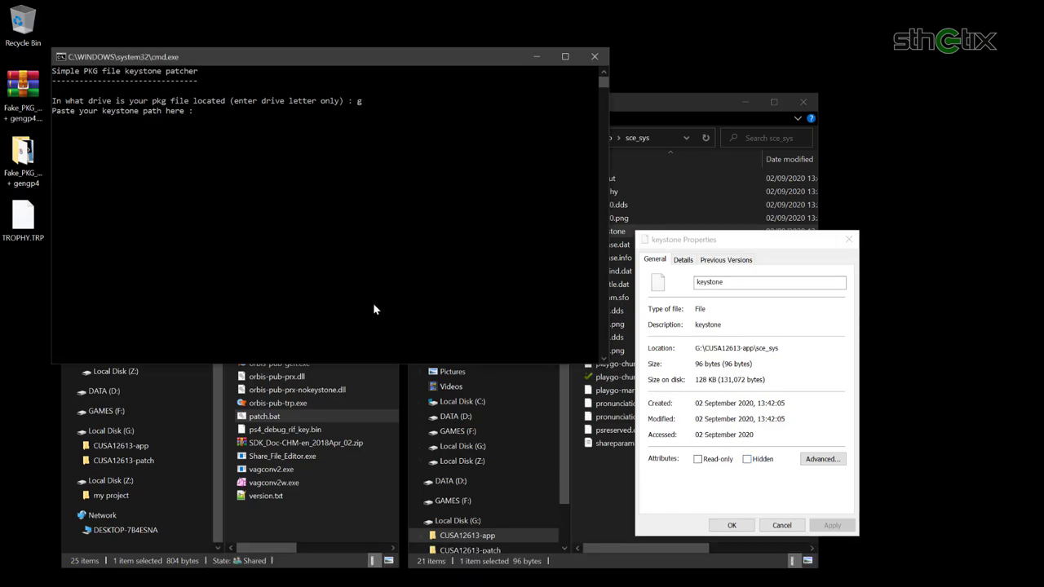
{"action": "key", "text": "ctrl+v"}
{"action": "key", "text": "Return"}
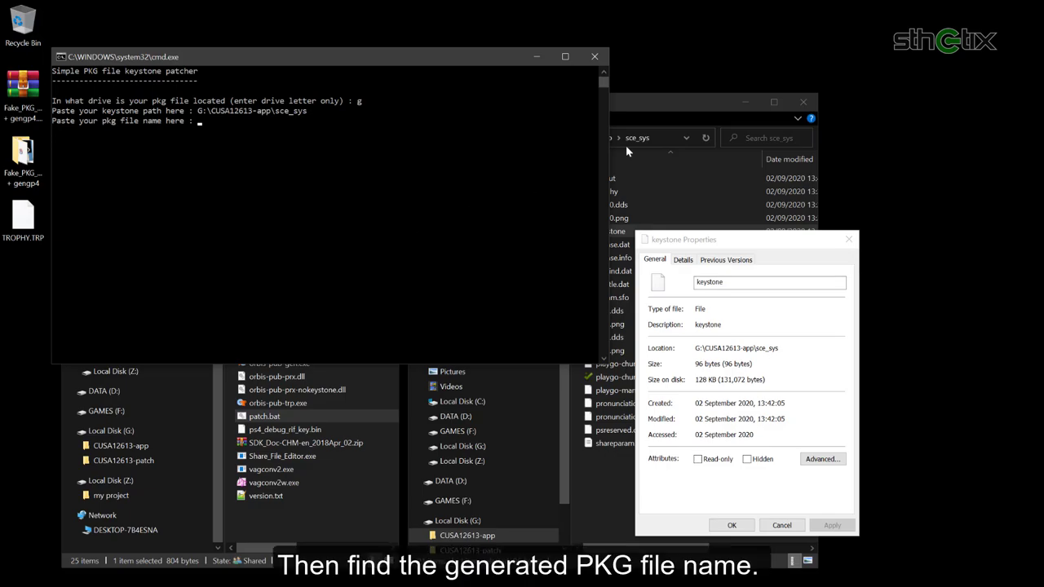
Return to the root of Local Disk (G:) and copy the built package's full file name, including the .pkg extension
{"action": "left_click", "coordinate": [661, 107]}
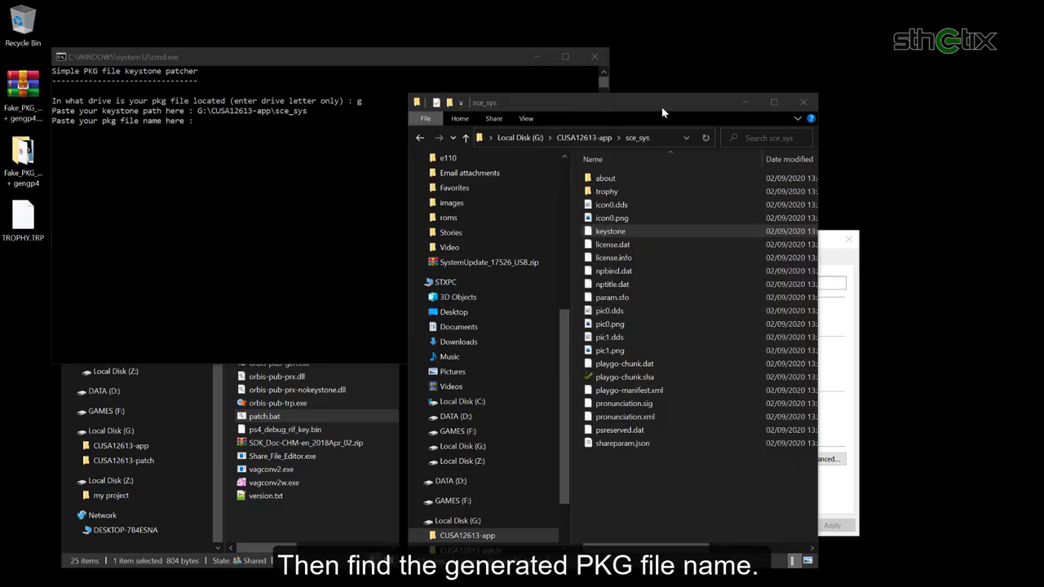
{"action": "left_click", "coordinate": [530, 140]}
{"action": "left_click", "coordinate": [617, 232]}
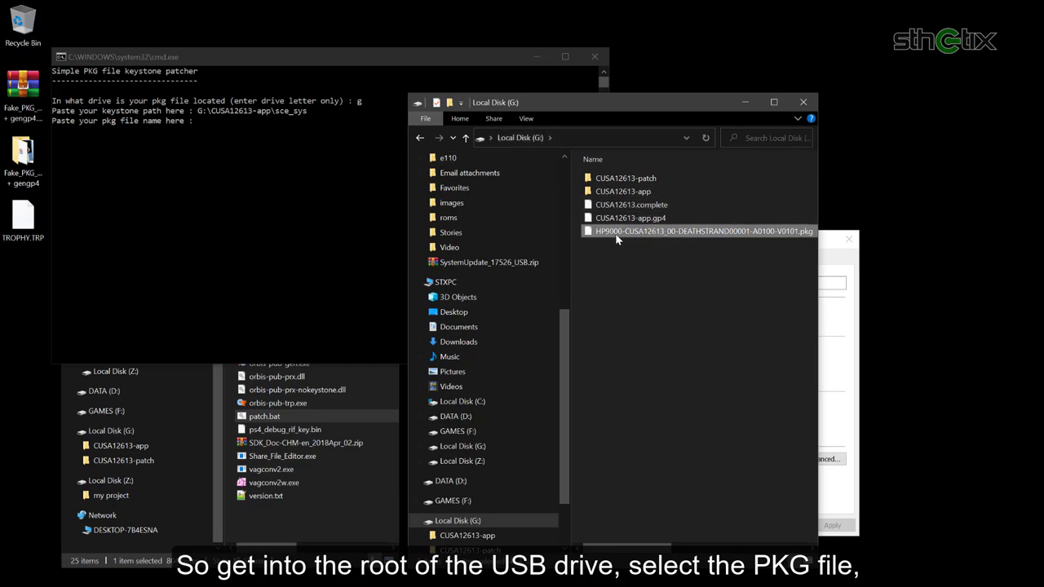
{"action": "right_click", "coordinate": [617, 236]}
{"action": "left_click", "coordinate": [649, 517]}
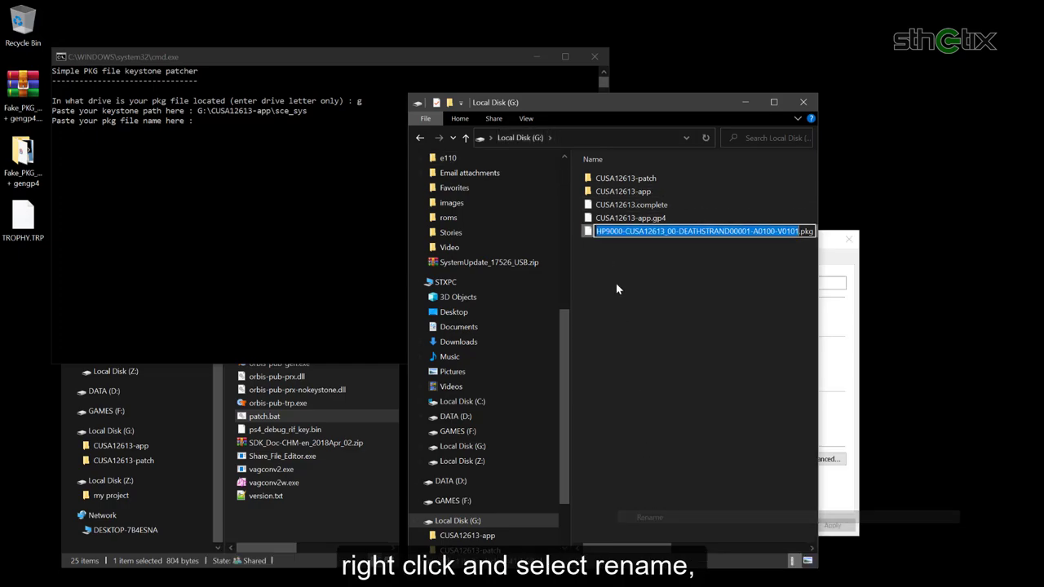
{"action": "left_click_drag", "start_coordinate": [600, 233], "coordinate": [836, 237]}
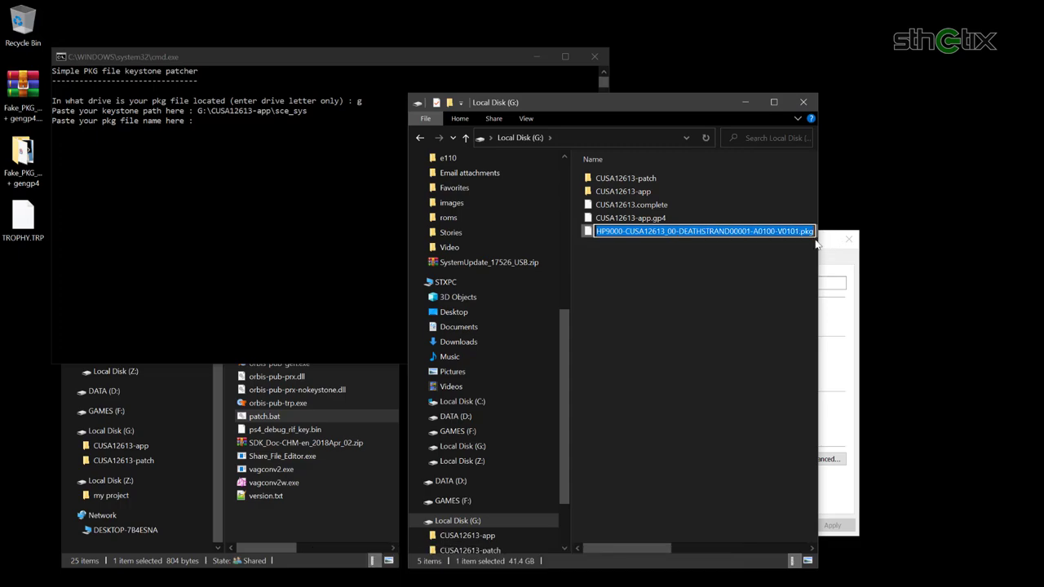
{"action": "right_click", "coordinate": [805, 233]}
{"action": "left_click", "coordinate": [825, 267]}
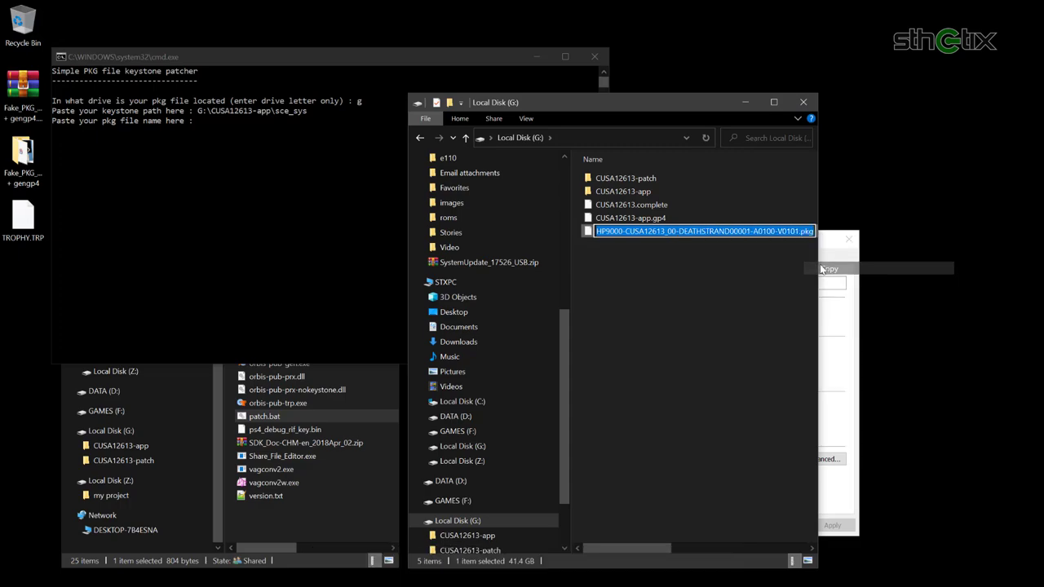
Submit HP9000-CUSA12613_00-DEATHSTRAND00001-A0100-V0101.pkg as the pkg file name, run the keystone patch, and close the patcher
{"action": "left_click", "coordinate": [305, 208]}
{"action": "key", "text": "ctrl+v"}
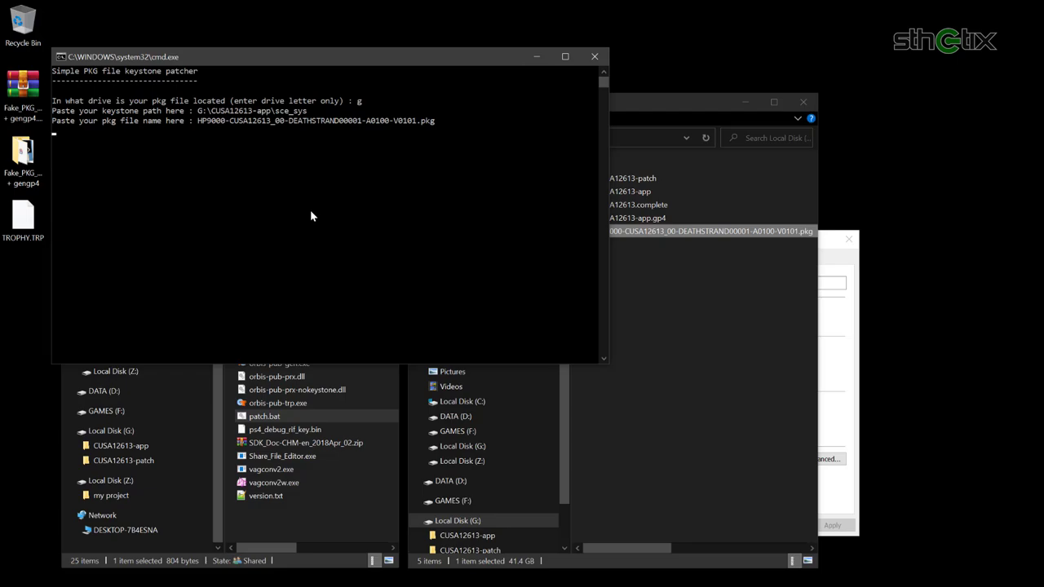
{"action": "key", "text": "Return"}
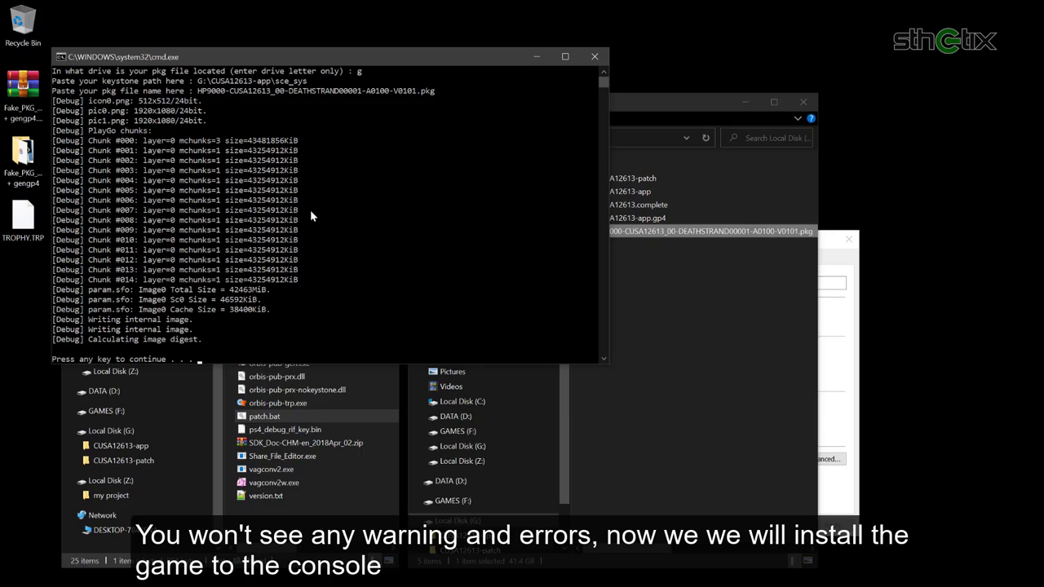
{"action": "key", "text": "Return"}
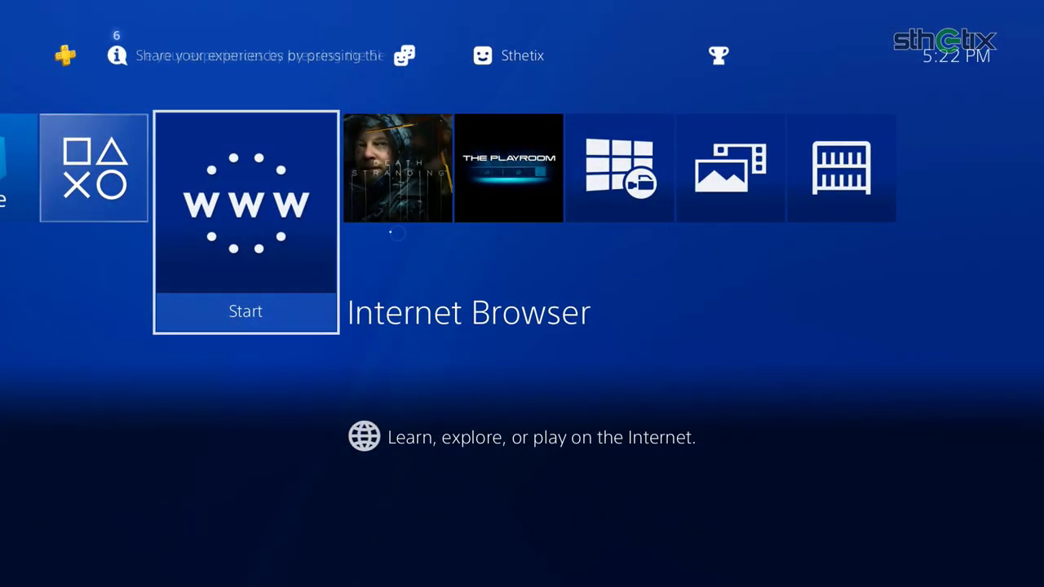
On the PS4 home screen, close the running DEATH STRANDING application
{"action": "key", "text": "Right"}
{"action": "key", "text": "Menu"}
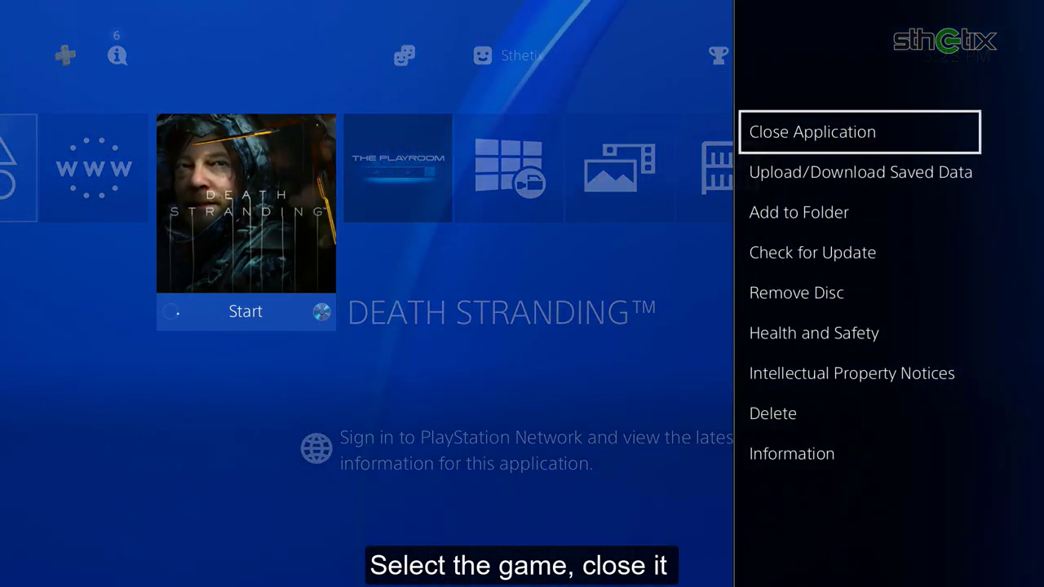
{"action": "key", "text": "Return"}
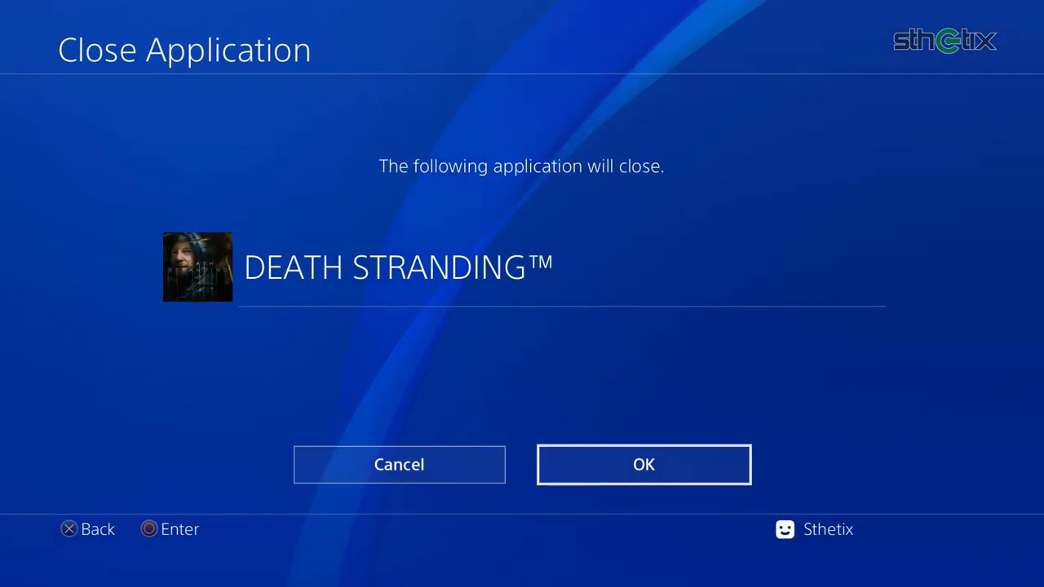
{"action": "key", "text": "Return"}
Delete the DEATH STRANDING disc installation from the console
{"action": "key", "text": "Menu"}
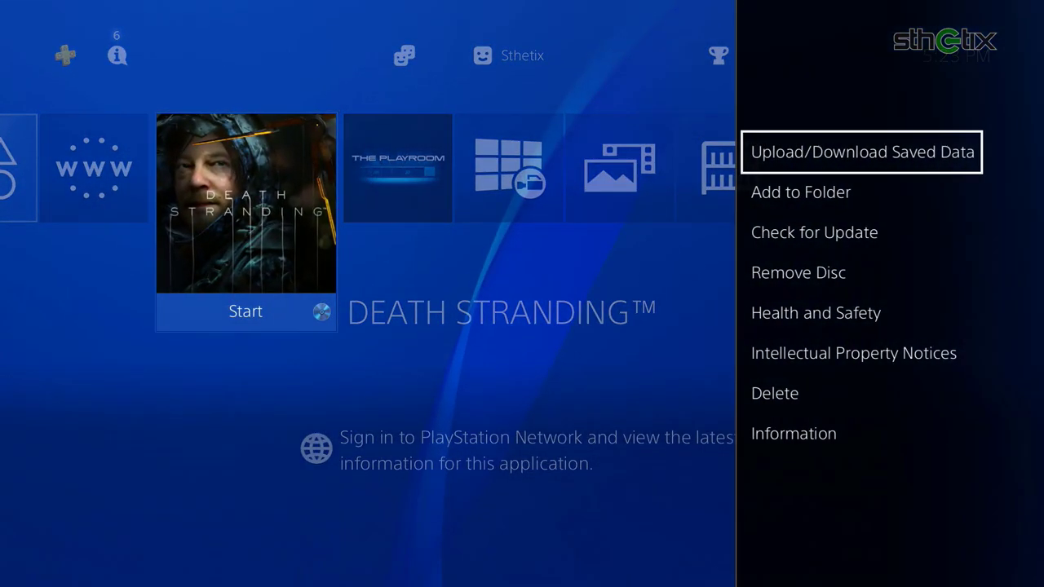
{"action": "key", "text": "Down"}
{"action": "key", "text": "Down"}
{"action": "key", "text": "Down"}
{"action": "key", "text": "Down"}
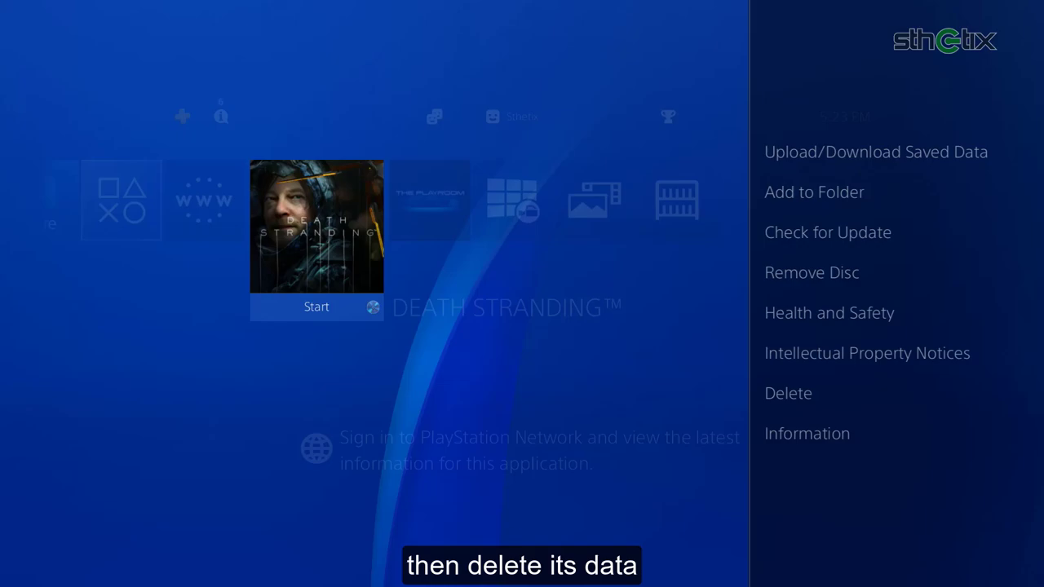
{"action": "key", "text": "Return"}
{"action": "key", "text": "Return"}
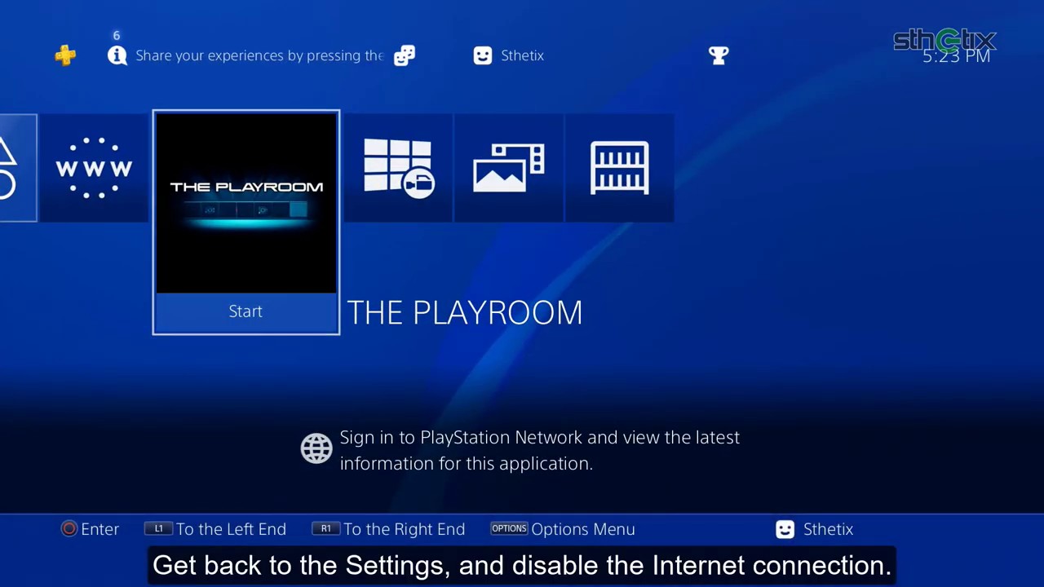
Turn off Connect to the Internet in the console's Network settings
{"action": "key", "text": "Up"}
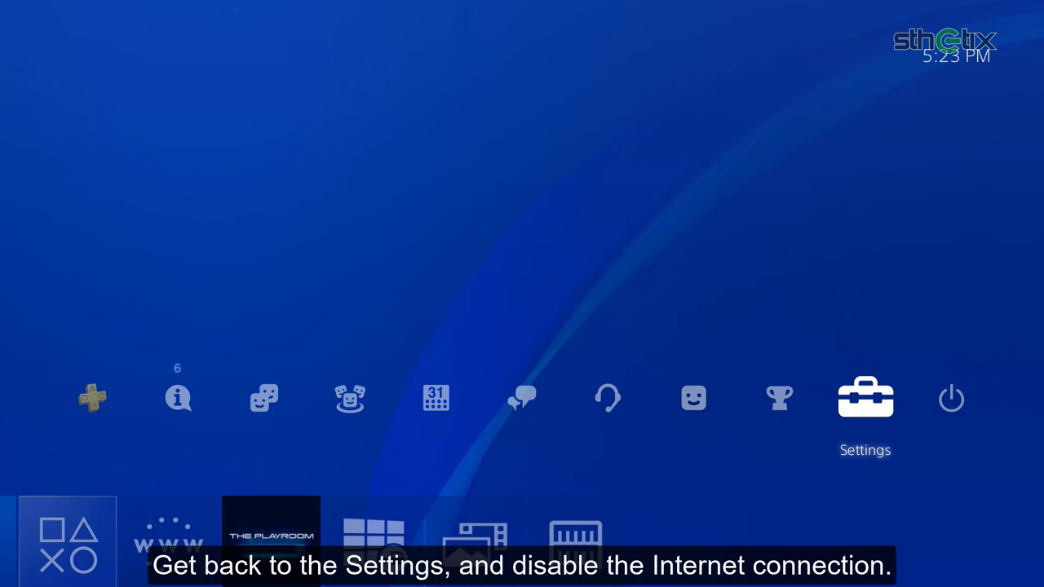
{"action": "key", "text": "Return"}
{"action": "key", "text": "Down"}
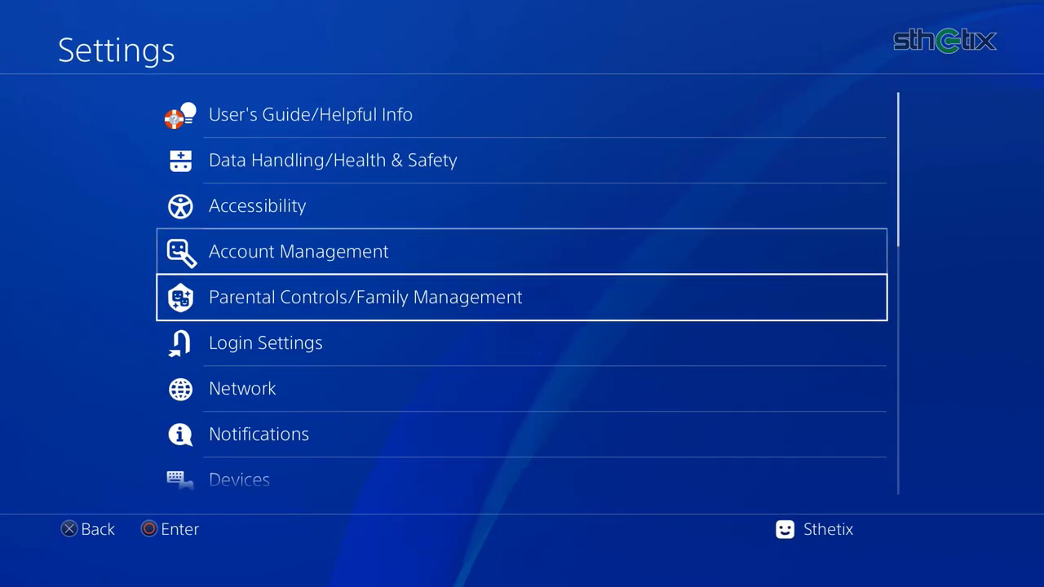
{"action": "key", "text": "Down"}
{"action": "key", "text": "Down"}
{"action": "key", "text": "Return"}
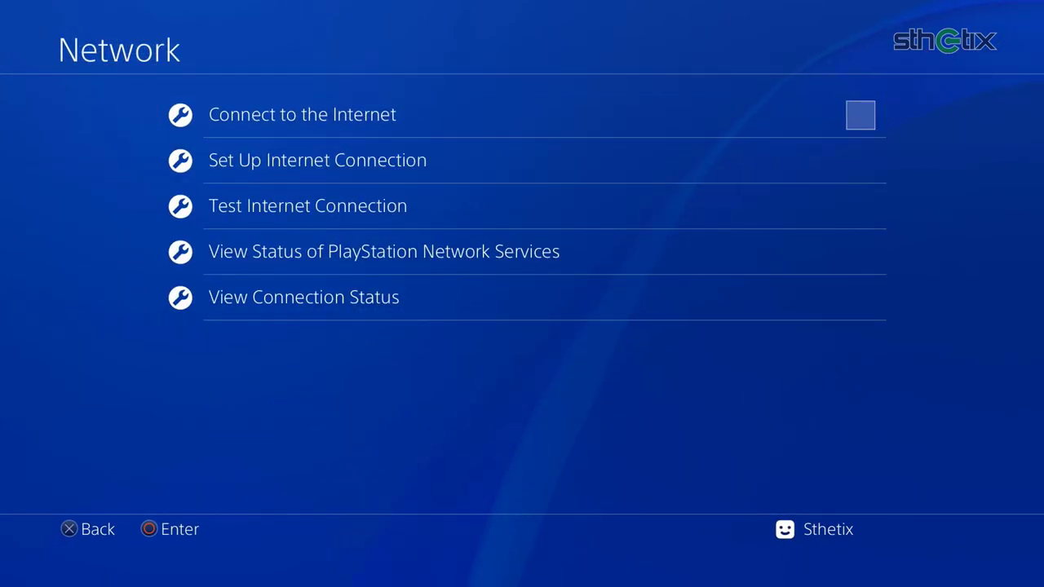
Return to the home screen and reopen the Internet Browser to load the HEN payload from the PS4 Jailbreak 6.72 page
{"action": "key", "text": "Escape"}
{"action": "key", "text": "Escape"}
{"action": "key", "text": "Down"}
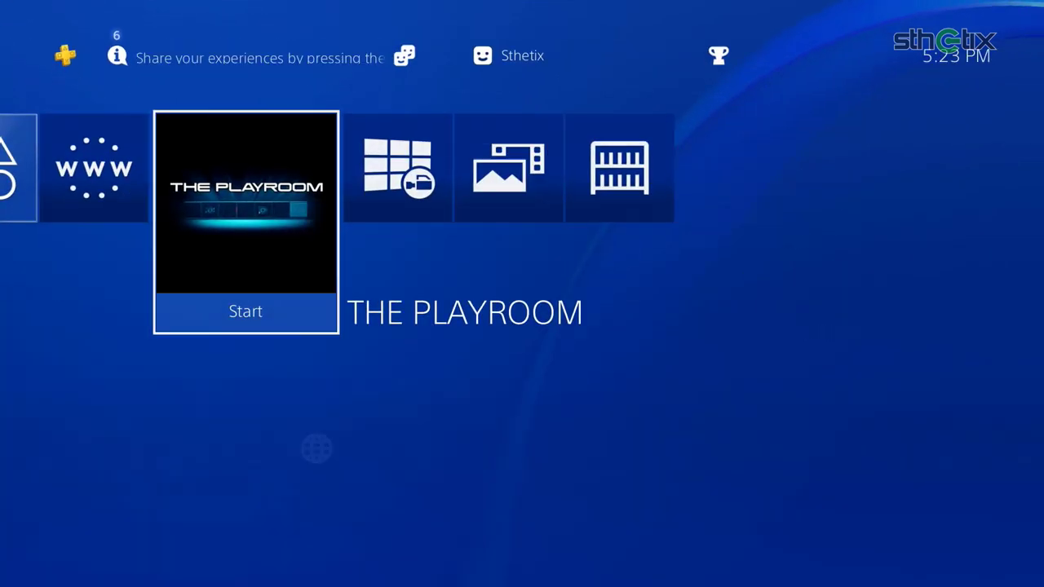
{"action": "key", "text": "Left"}
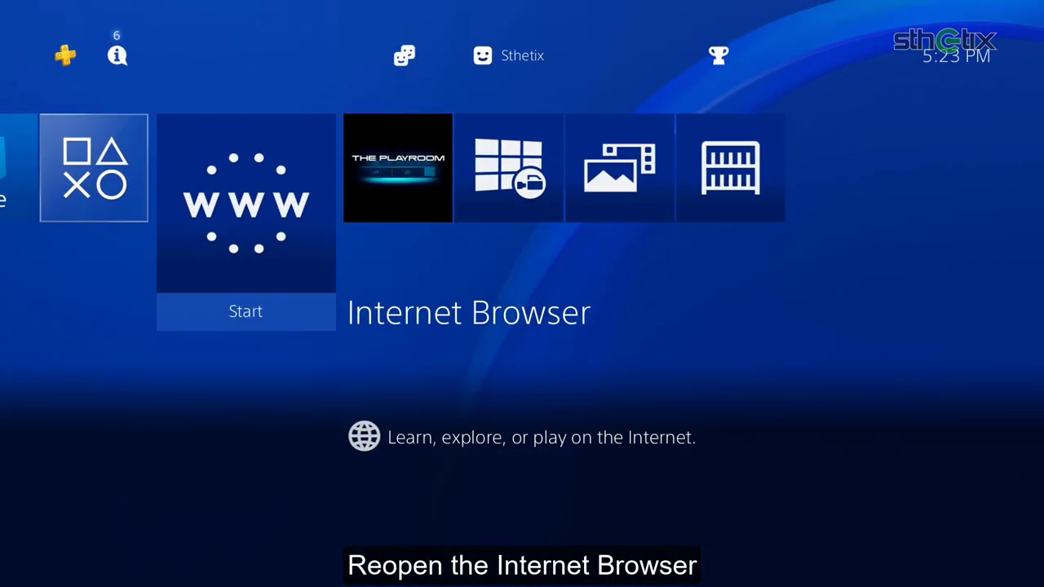
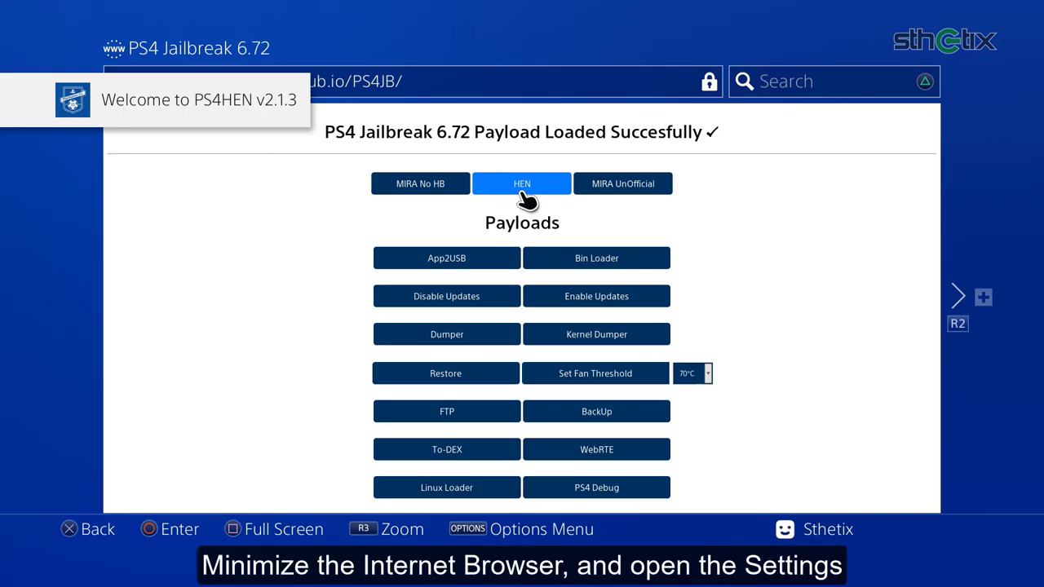
Minimize the Internet Browser and open Debug Settings in the console's Settings
{"action": "key", "text": "super"}
{"action": "key", "text": "Up"}
{"action": "key", "text": "Right"}
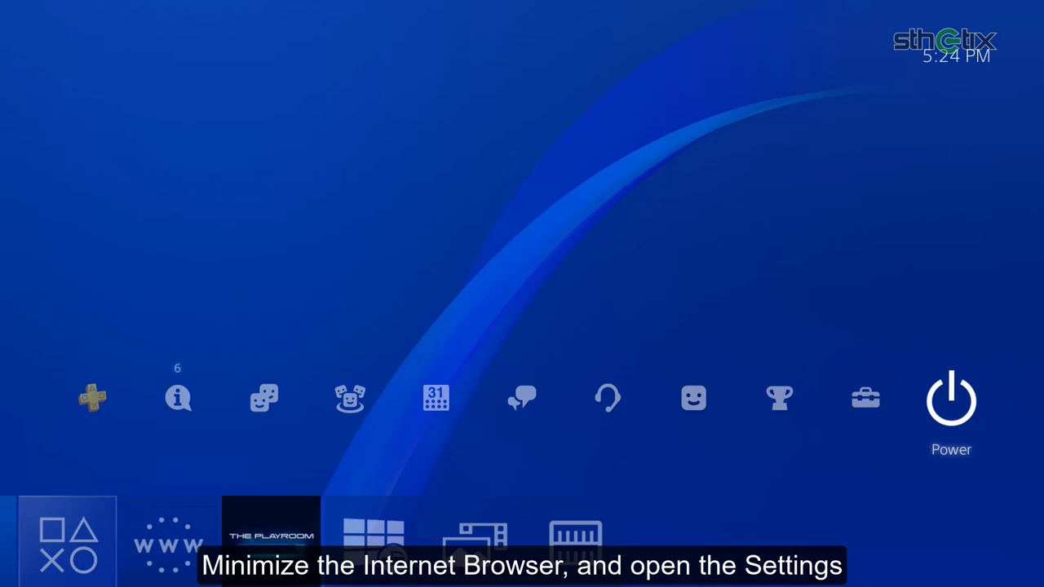
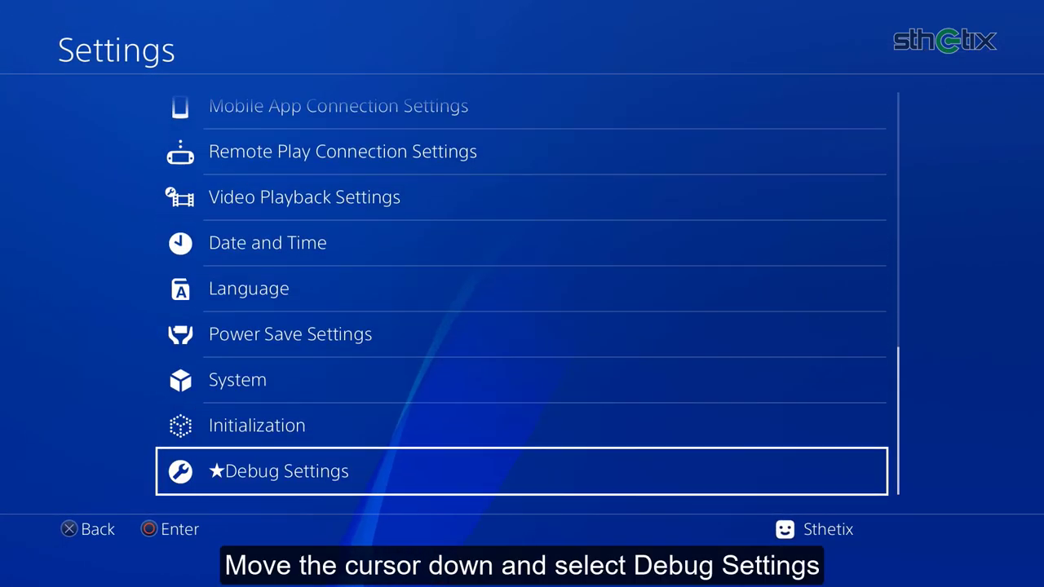
{"action": "key", "text": "Return"}
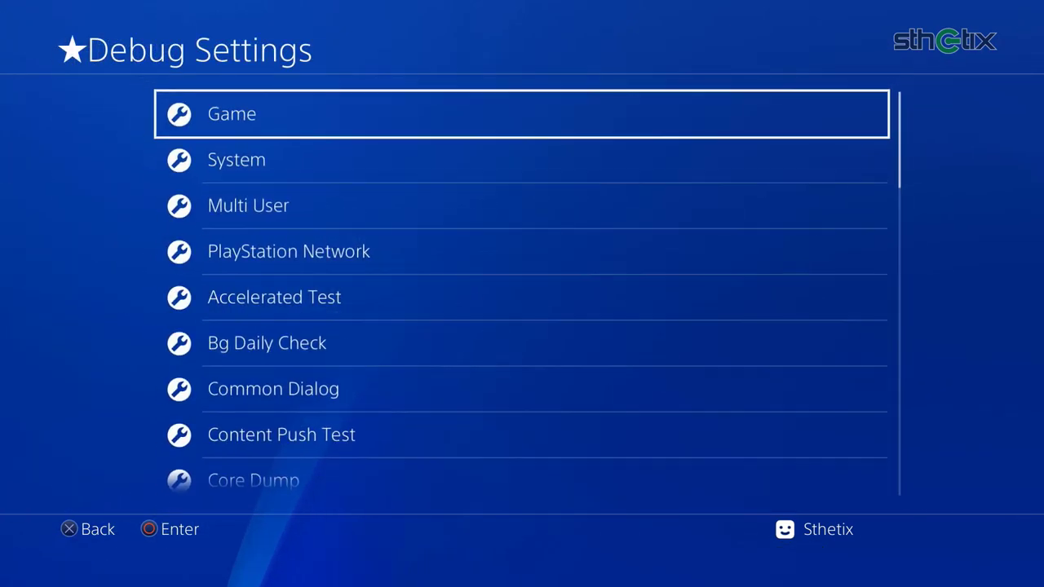
Install HP9000-CUSA12613_00-DEATHSTRAND00001-A0100-V0101.pkg with the Game debug settings' Package Installer, then return to the home screen
{"action": "key", "text": "Return"}
{"action": "key", "text": "Down"}
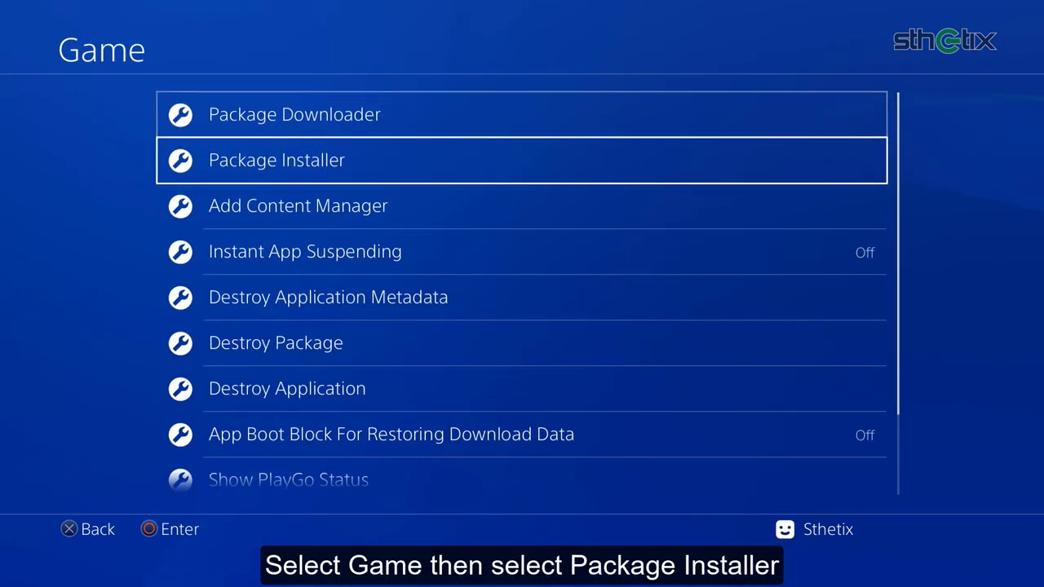
{"action": "key", "text": "Return"}
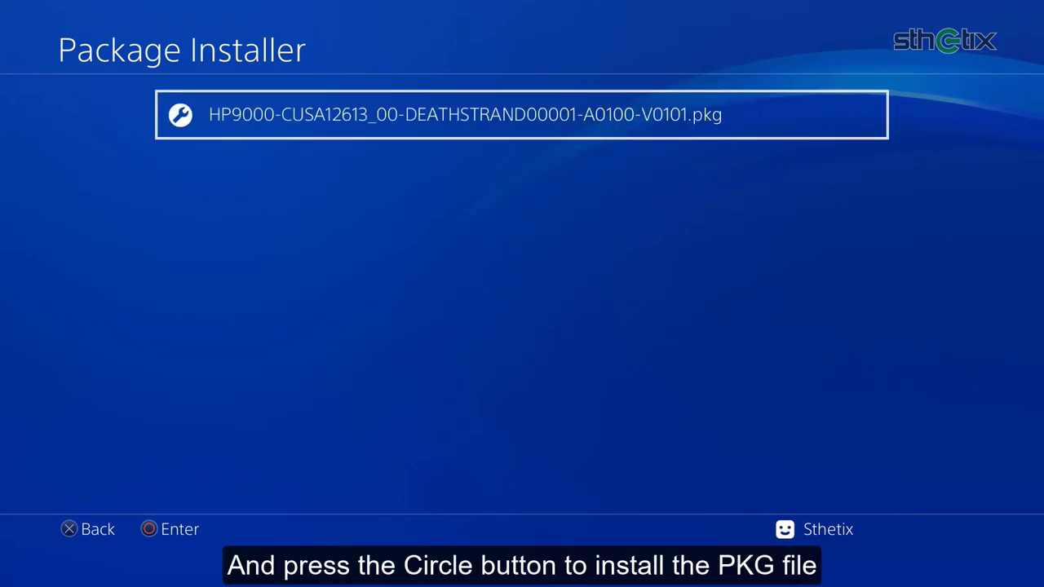
{"action": "key", "text": "Return"}
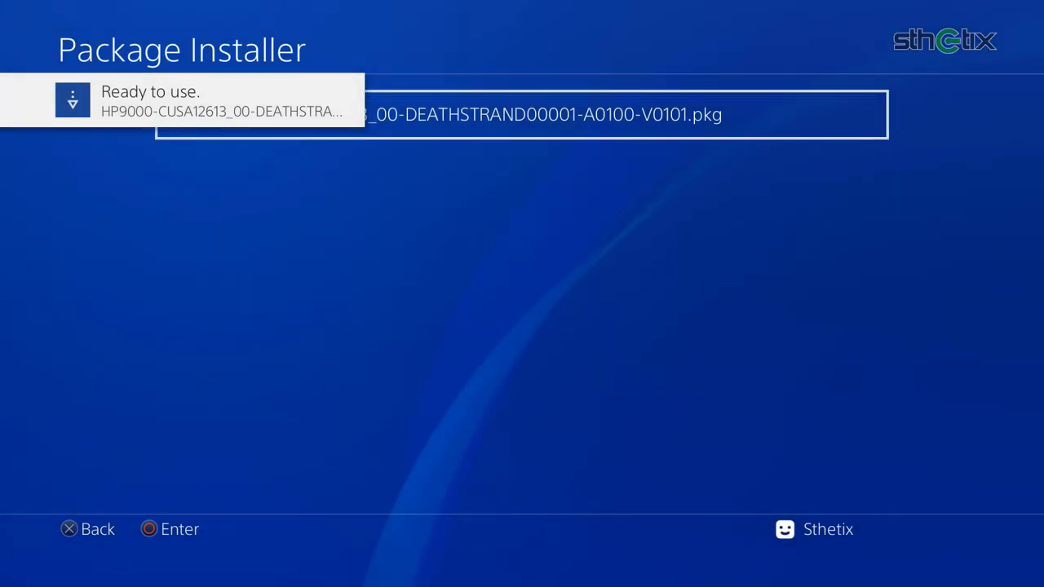
{"action": "key", "text": "super"}
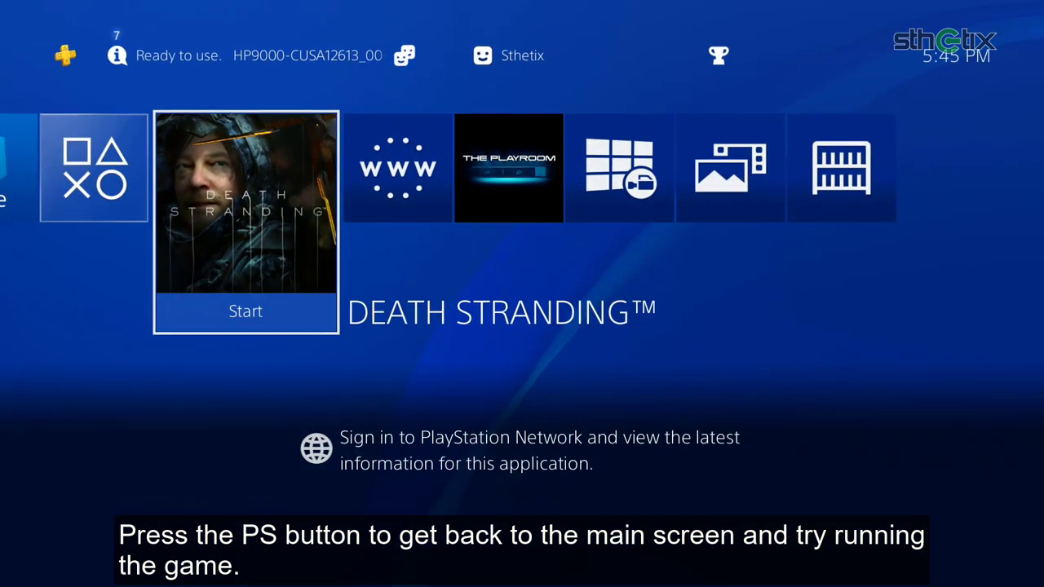